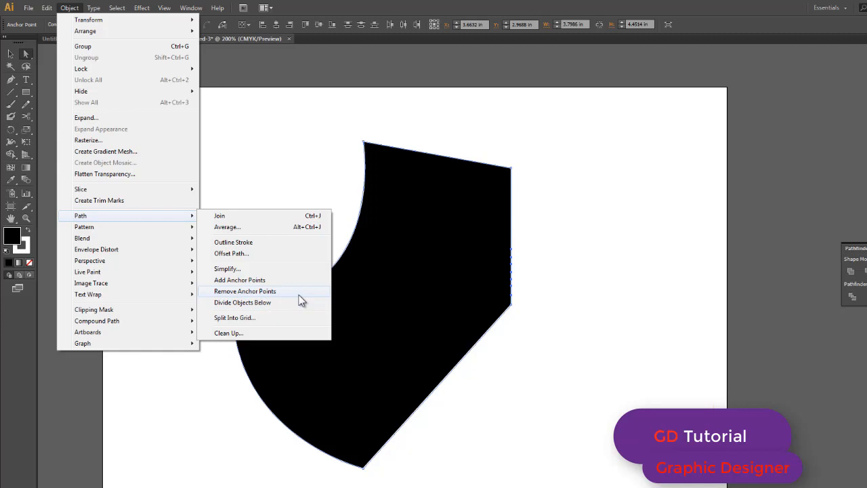
- Remove the selected extra anchor points from the black shape's vertical right edge and deselect the shape
left_click(299, 296)
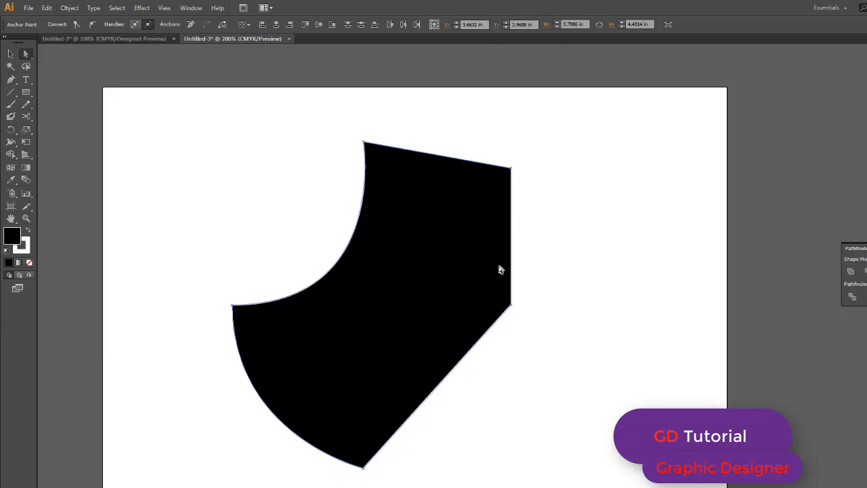
left_click(528, 290)
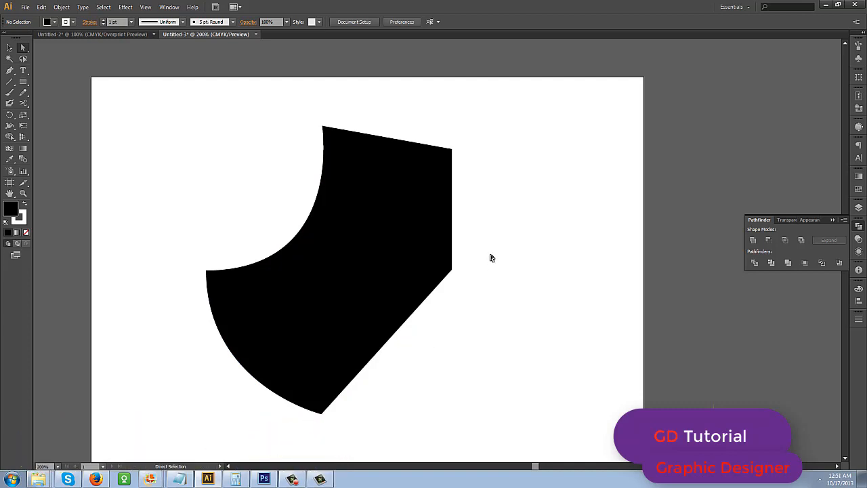
- Try the Convert Anchor Point tool on the lower right-hand corner, pulling long vertical handles out to curve the diagonal edge, and undo it
key("i")
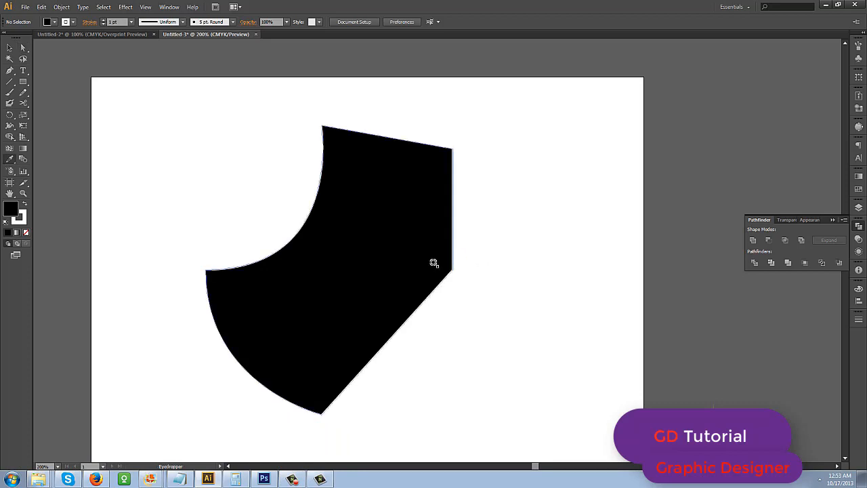
key("p")
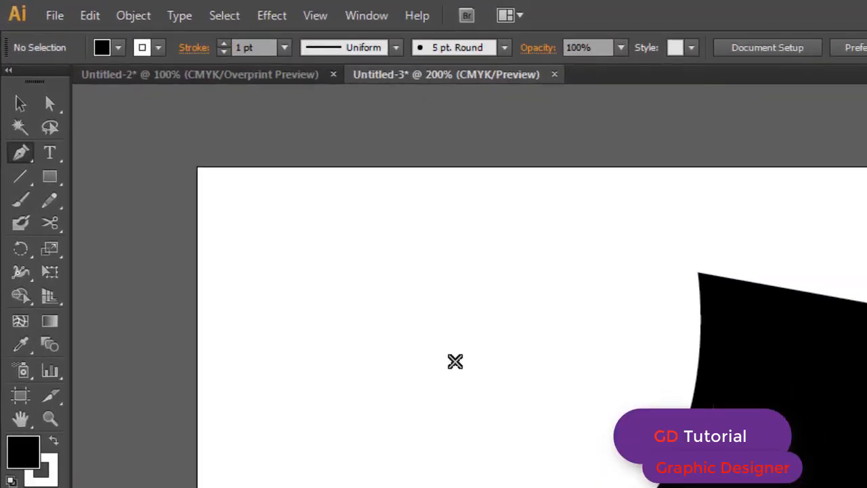
left_click(27, 165)
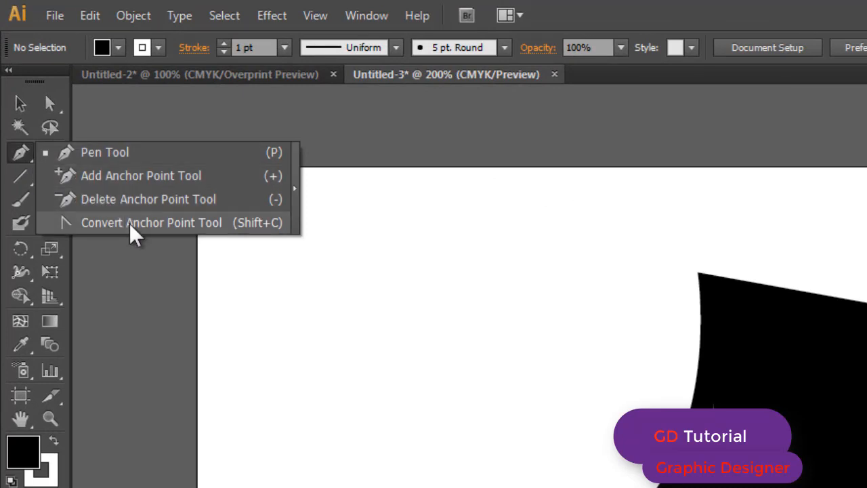
left_click(132, 233)
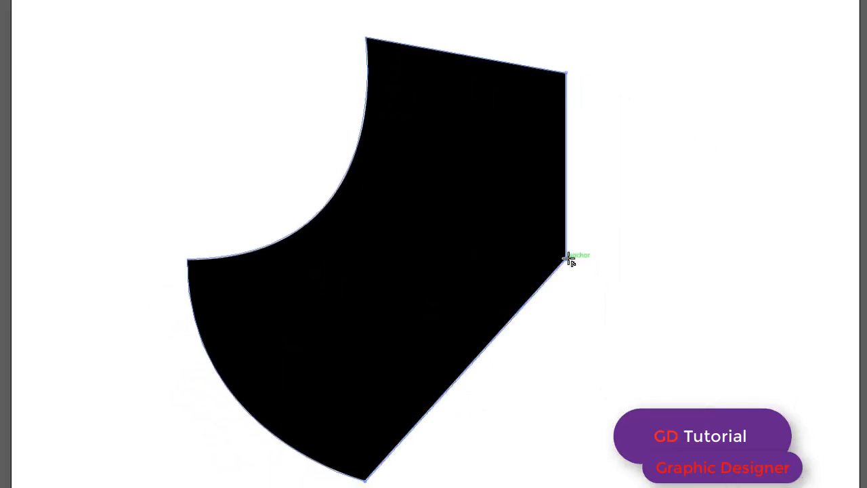
left_click_drag(568, 258, 573, 325)
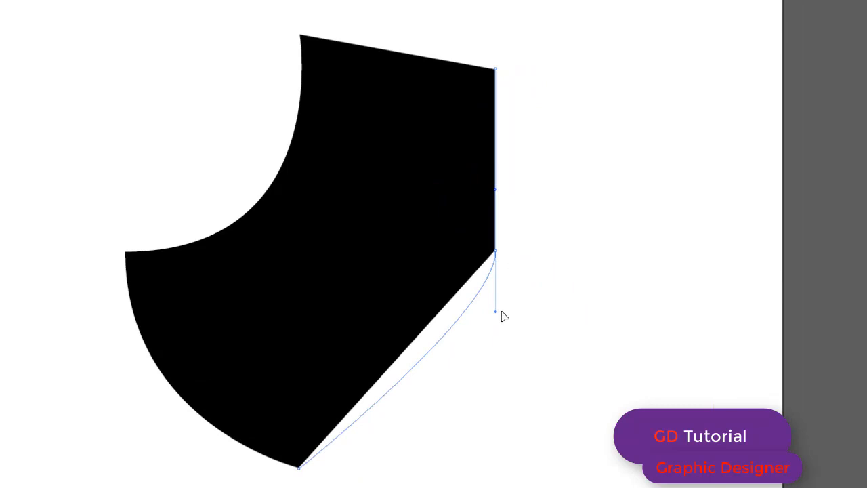
left_click_drag(502, 316, 516, 467)
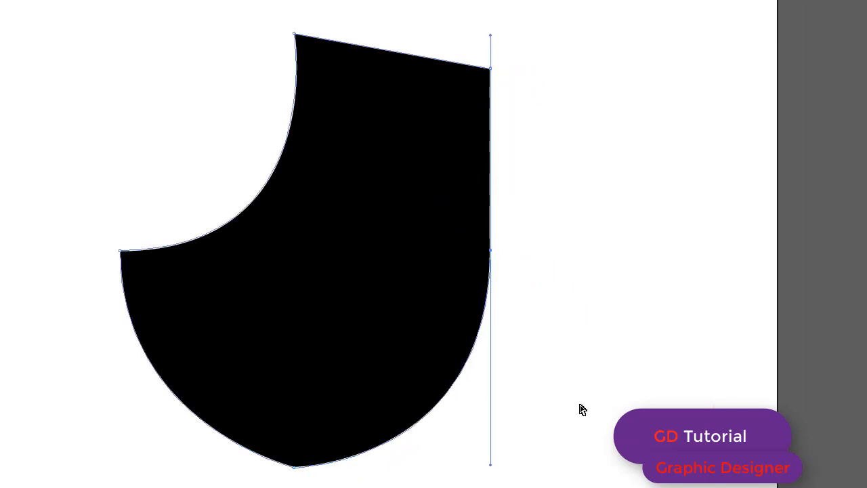
key("ctrl+z")
- Pull horizontal handles from the lower right-hand anchor to twist both adjoining edges, and convert it back to a sharp corner
left_click_drag(492, 252, 327, 260)
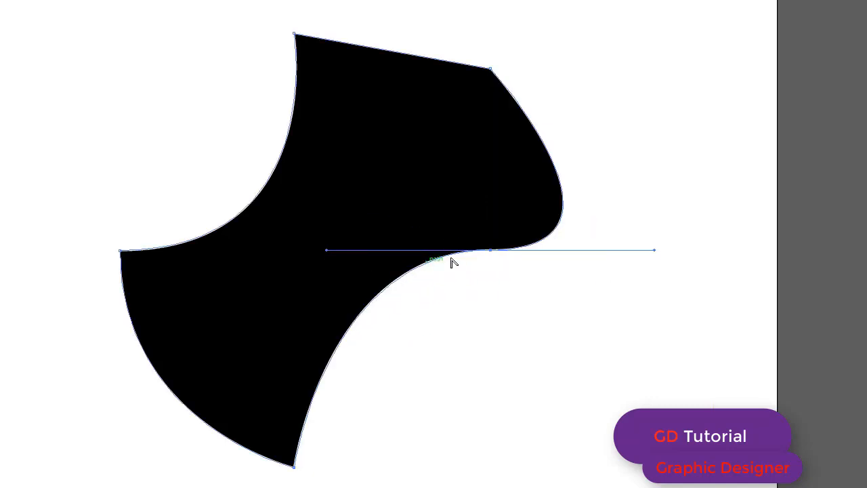
left_click(489, 253)
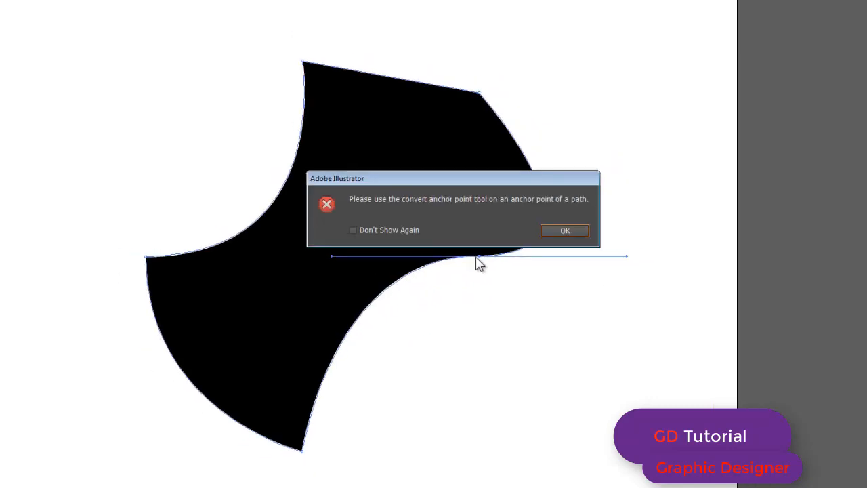
left_click(587, 227)
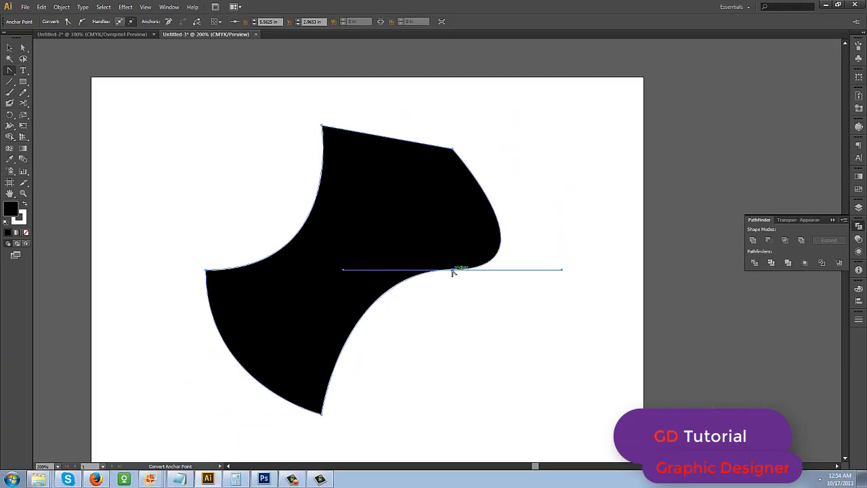
left_click(453, 271)
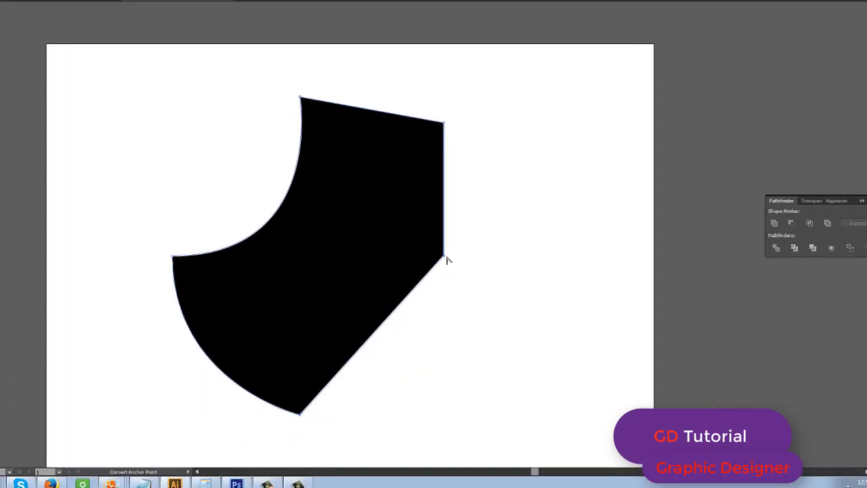
- Convert the lower right-hand corner to a smooth point, with one handle slanting down-left and the other up-right
left_click_drag(453, 272, 430, 355)
left_click_drag(373, 319, 371, 323)
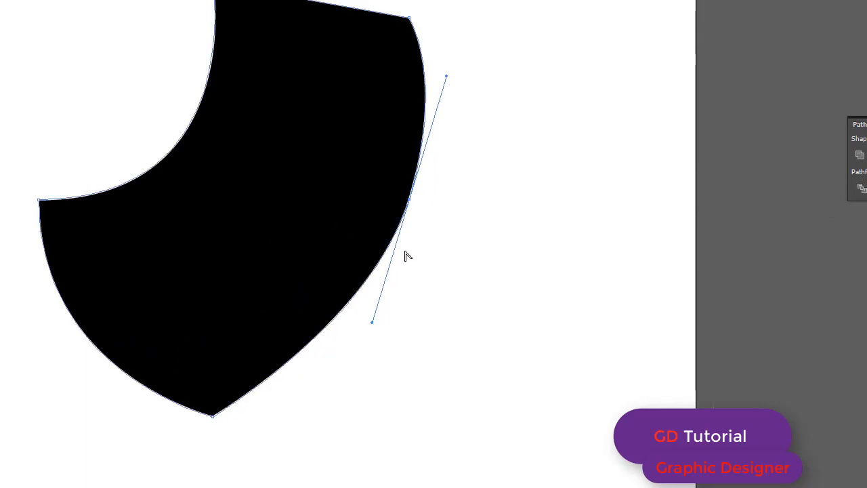
- Convert the lower right-hand and leftmost anchors to sharp corners, and undo both conversions
left_click(408, 202)
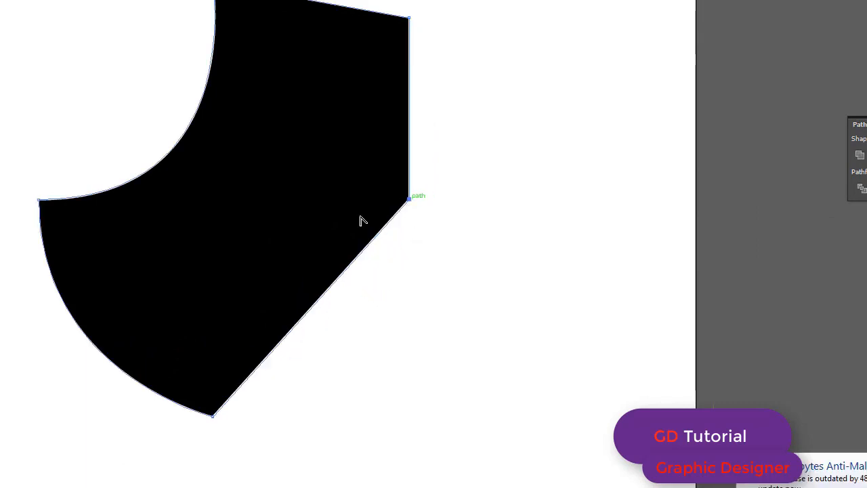
left_click(40, 200)
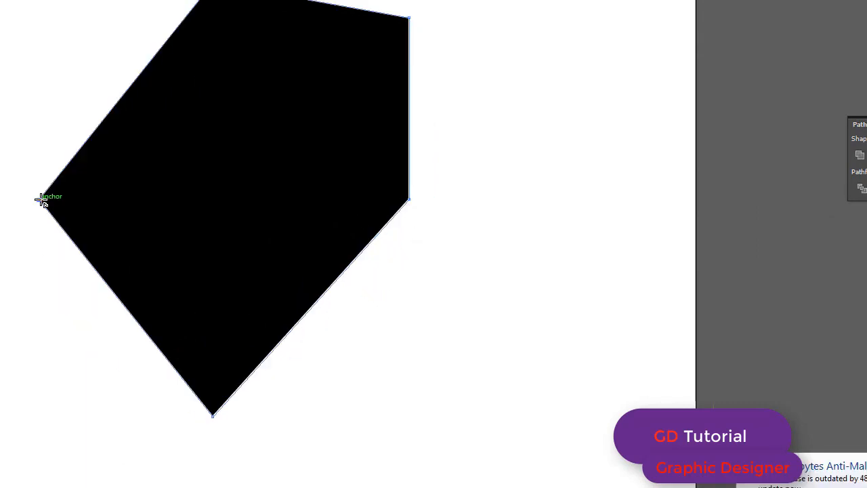
key("ctrl+z")
key("ctrl+z")
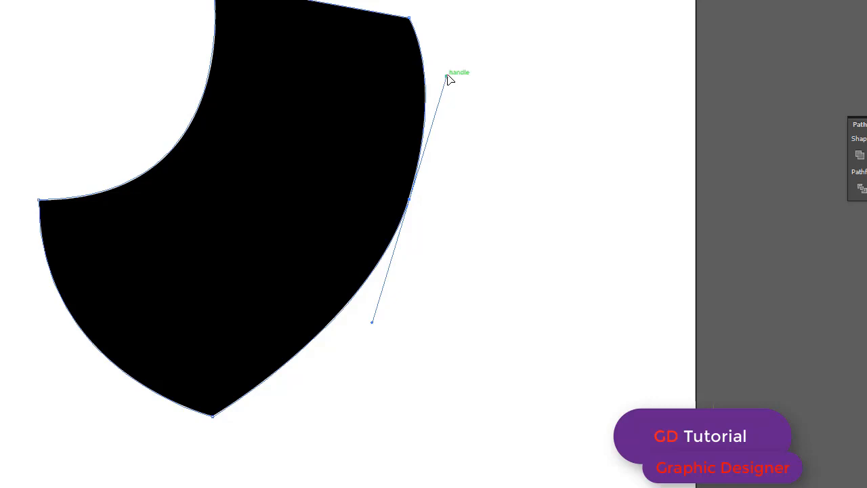
- Try collapsing the right-hand anchor's upper handle onto the anchor to straighten only the upper edge, and undo it
left_click_drag(447, 76, 409, 200)
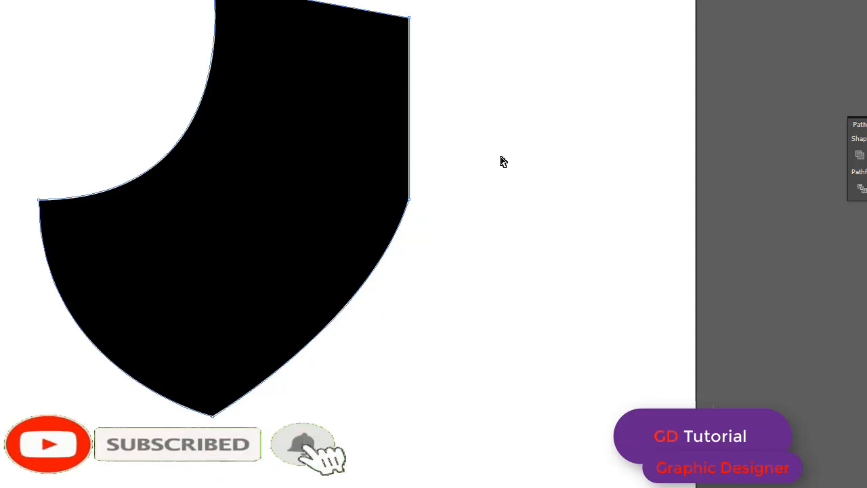
key("ctrl+z")
left_click(444, 75)
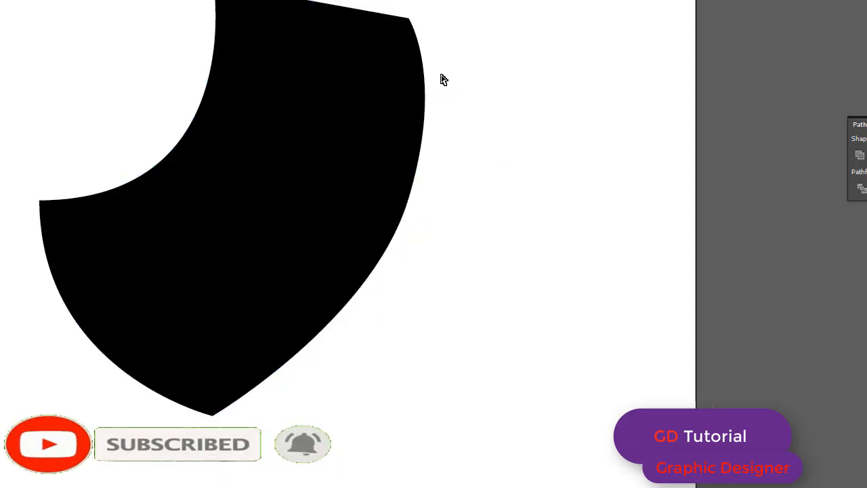
left_click(408, 202)
left_click(410, 201)
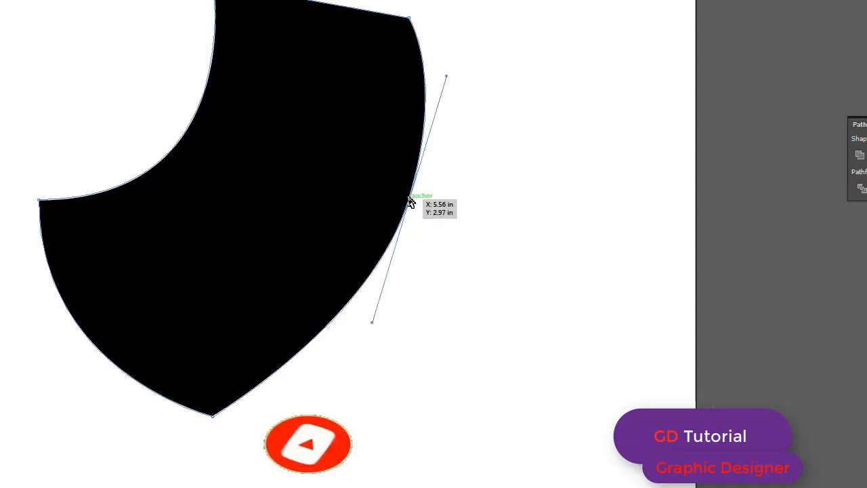
left_click_drag(447, 83, 411, 199)
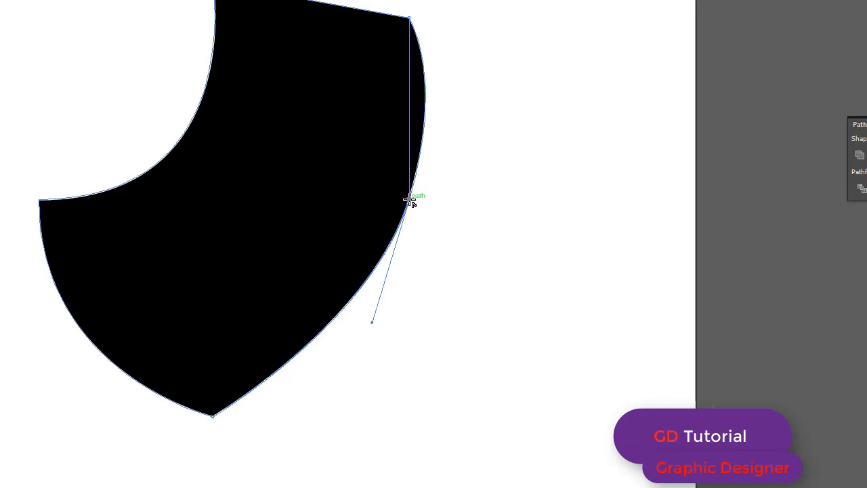
left_click_drag(410, 198, 411, 199)
key("ctrl+z")
- Swing the right-hand anchor's upper handle out horizontally to the right, bulging the edge above while keeping the lower curve
left_click_drag(448, 77, 578, 176)
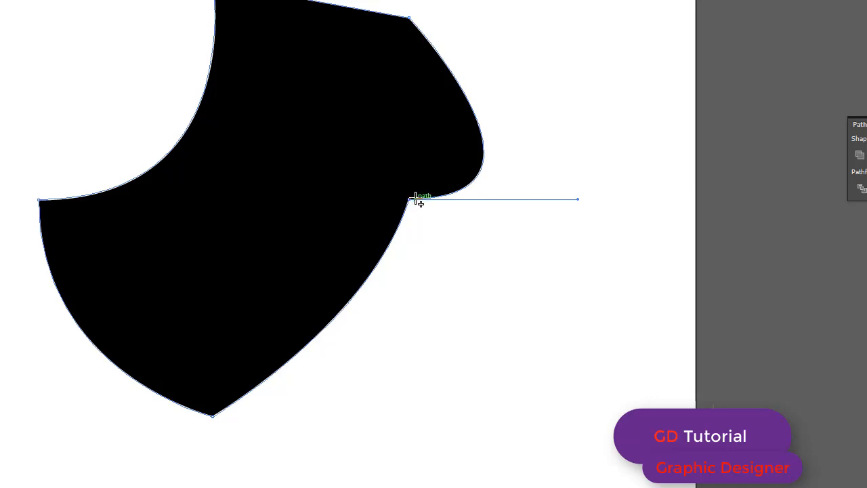
left_click(410, 200, "ctrl")
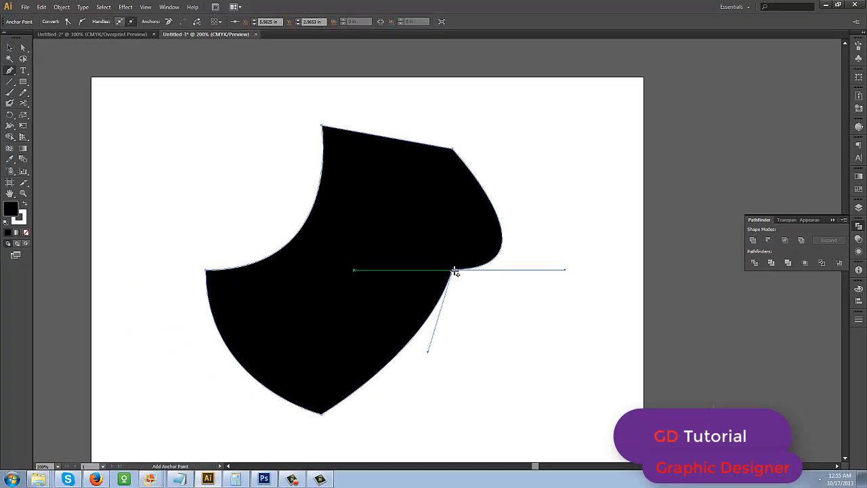
left_click(453, 270, "alt")
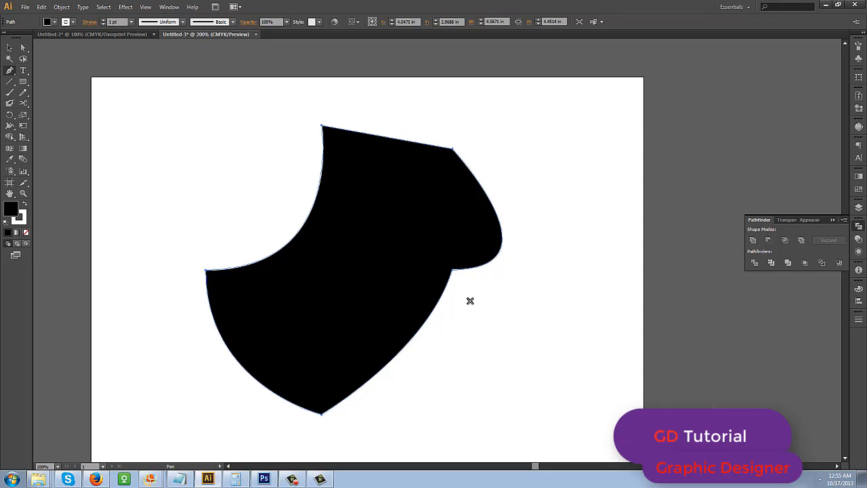
- Swap the shape's fill and stroke colours and restore them twice, switching between the Pen and Convert Anchor Point tools
key("shift+x")
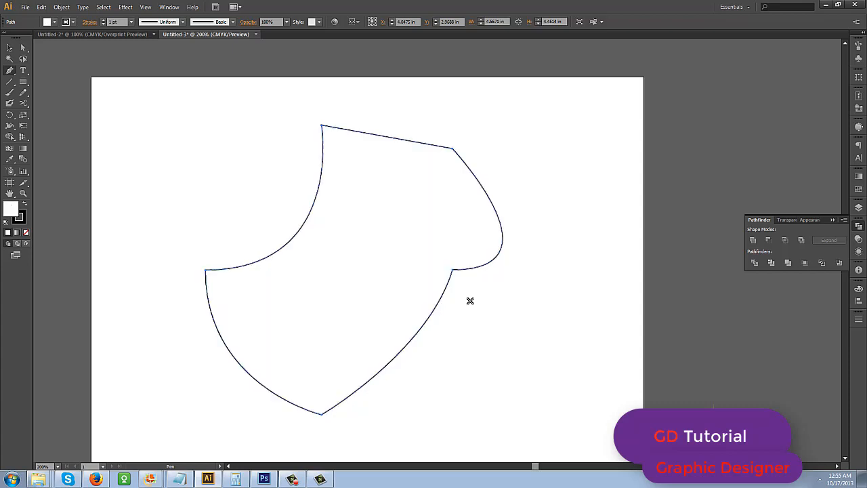
key("shift+x")
key("shift+c")
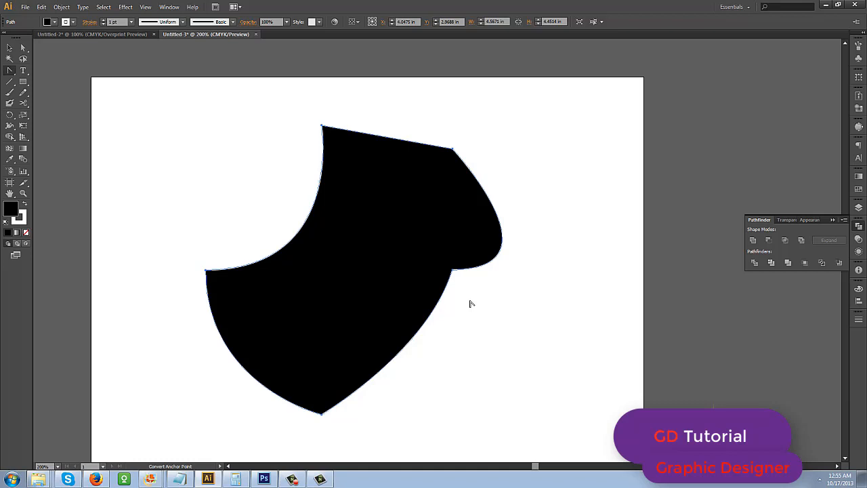
key("p")
key("shift+x")
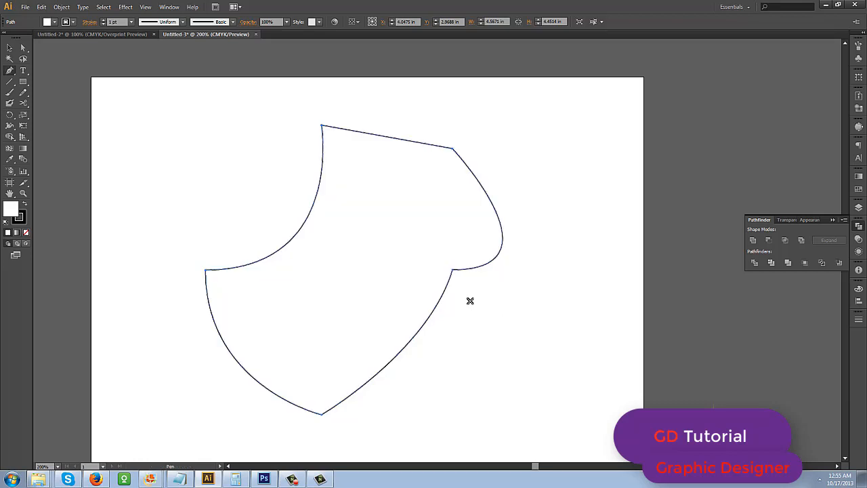
key("shift+x")
key("shift+c")
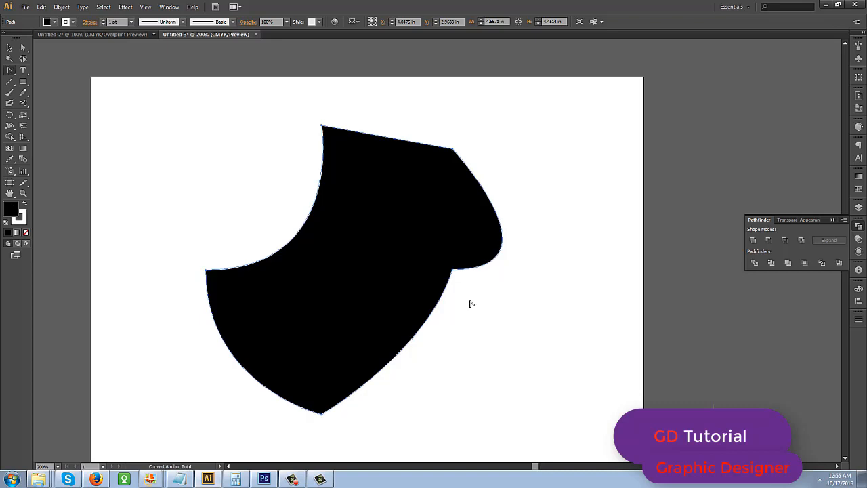
- Cut the shape's lower-right curve with the Scissors tool and move the lower cut end about 0.31 in right and 0.44 in down
key("c")
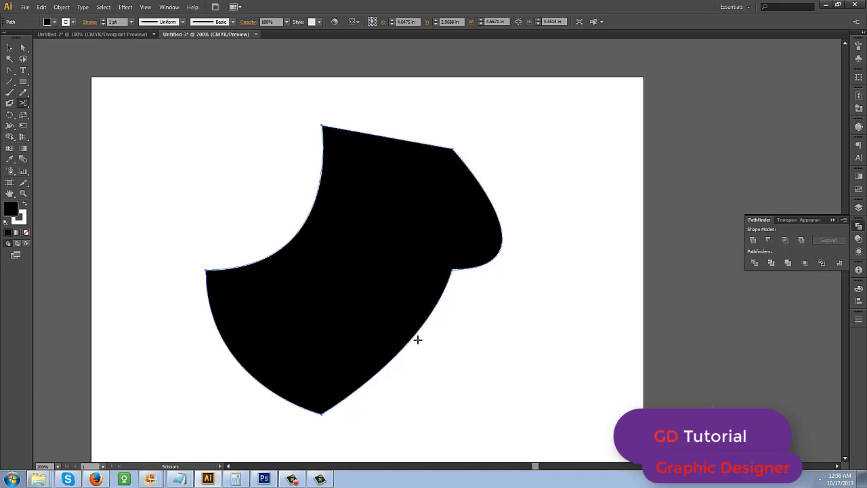
left_click(401, 351)
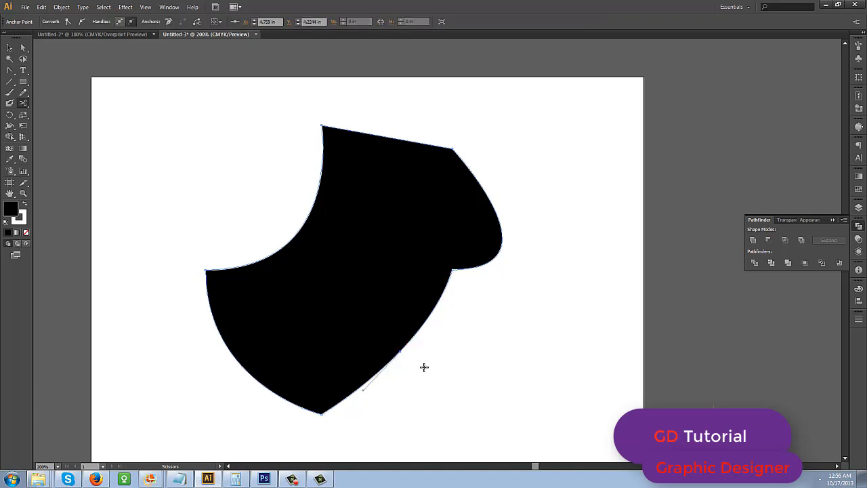
key("a")
left_click(414, 362)
left_click_drag(401, 352, 420, 380)
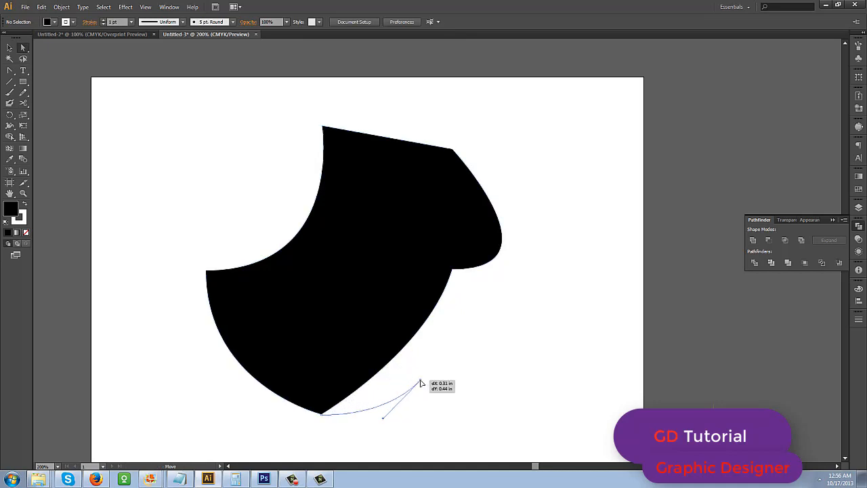
left_click_drag(400, 351, 493, 342)
key("ctrl+z")
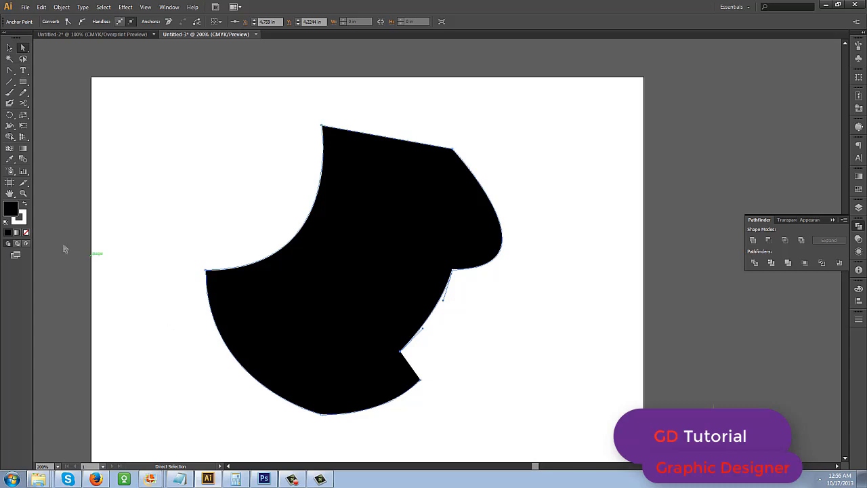
- Set the cut shape's stroke colour to blue 0303ff
double_click(20, 223)
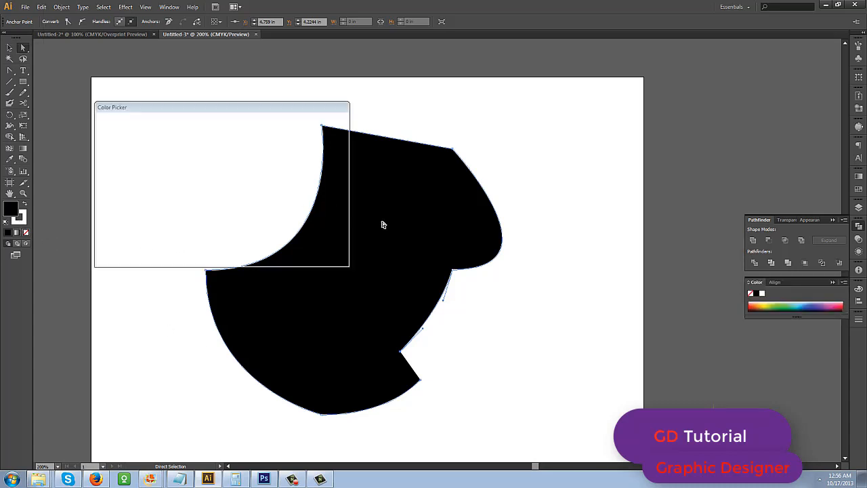
left_click(217, 126)
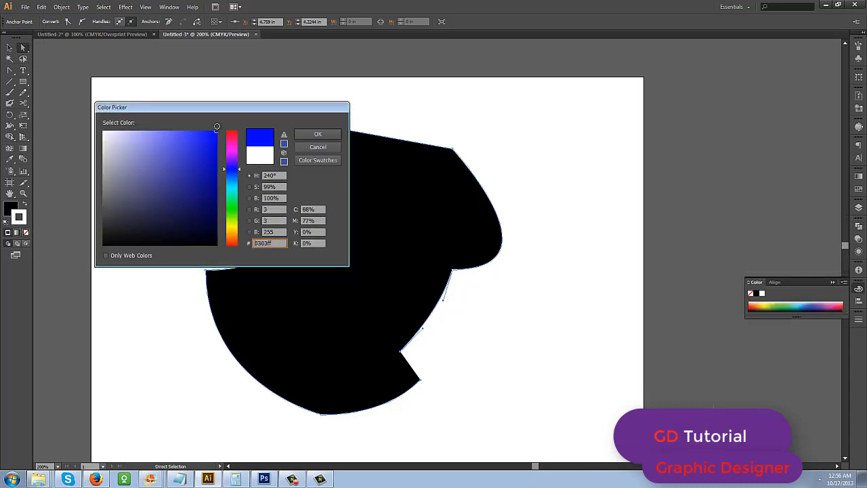
left_click(319, 136)
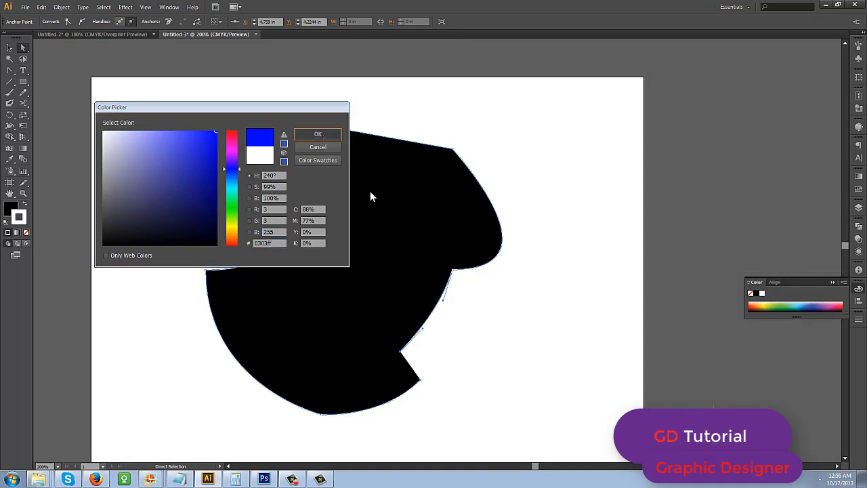
- Increase the cut shape's stroke weight to 5 pt
left_click(858, 319)
left_click(779, 322)
left_click(779, 322)
left_click(780, 323)
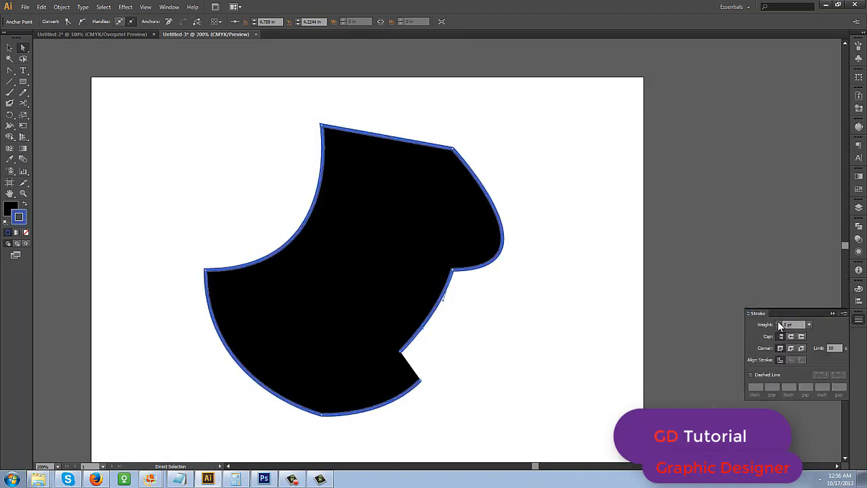
- Increase the cut shape's stroke weight to 6 pt
left_click(779, 322)
left_click(779, 322)
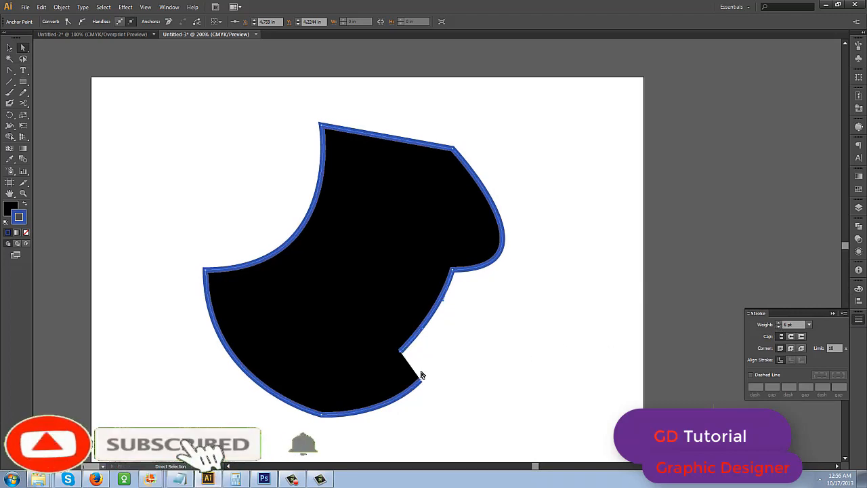
- Undo the stroke weight and colour changes, the moved cut end and the Scissors cut on the shape
key("ctrl+z")
key("ctrl+z")
key("ctrl+z")
key("ctrl+z")
key("ctrl+z")
key("ctrl+z")
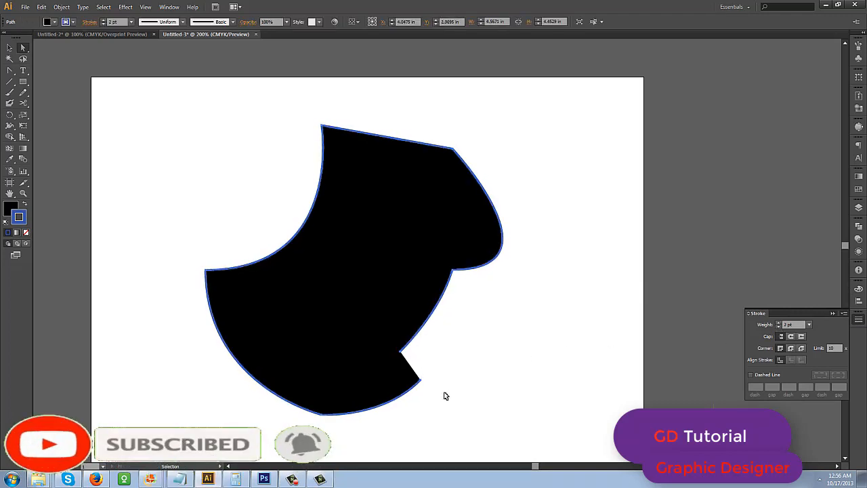
key("ctrl+z")
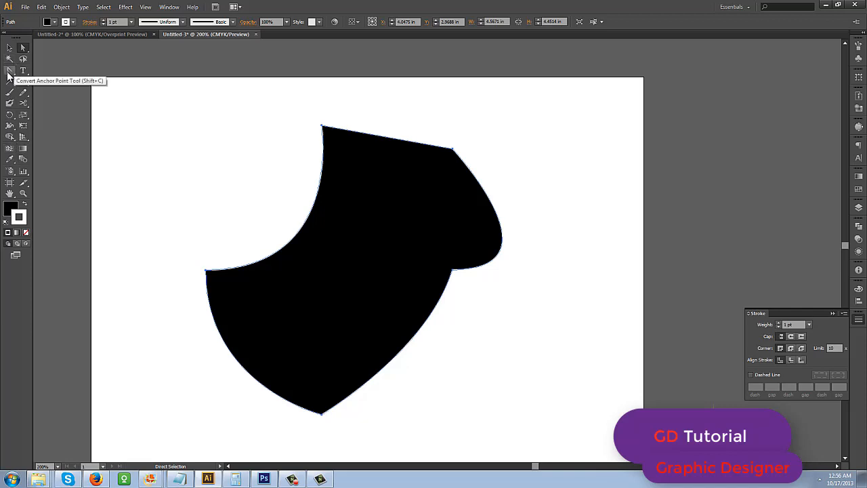
- Split the shape in two with Scissors cuts on its concave left curve and its lower-right curve
key("c")
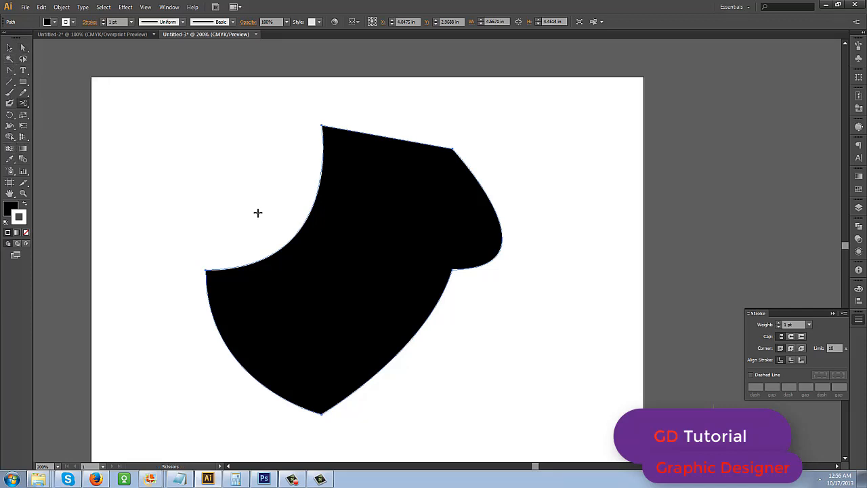
left_click(288, 242)
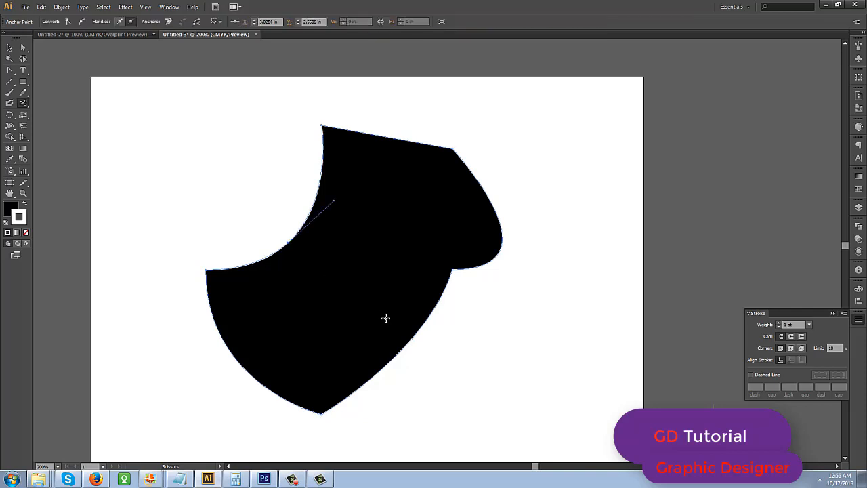
left_click(406, 347)
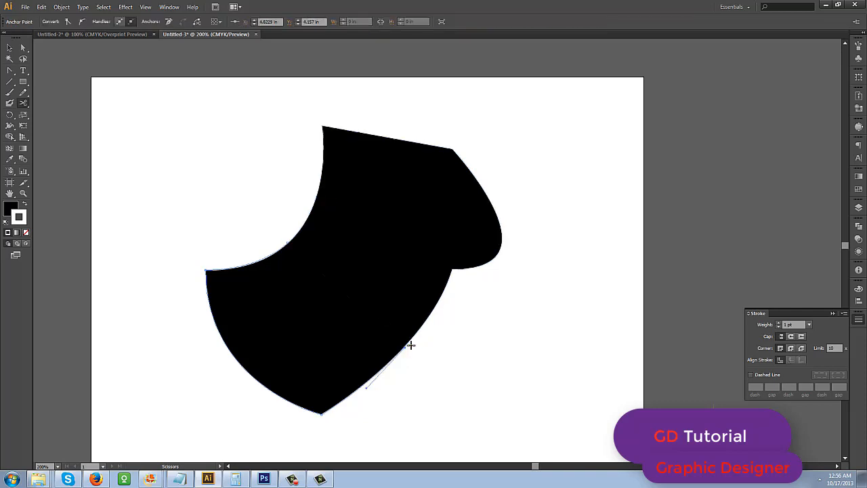
- Move the upper piece about 0.44 in right and 0.66 in up to separate it, and undo the move
key("a")
left_click_drag(398, 277, 441, 252)
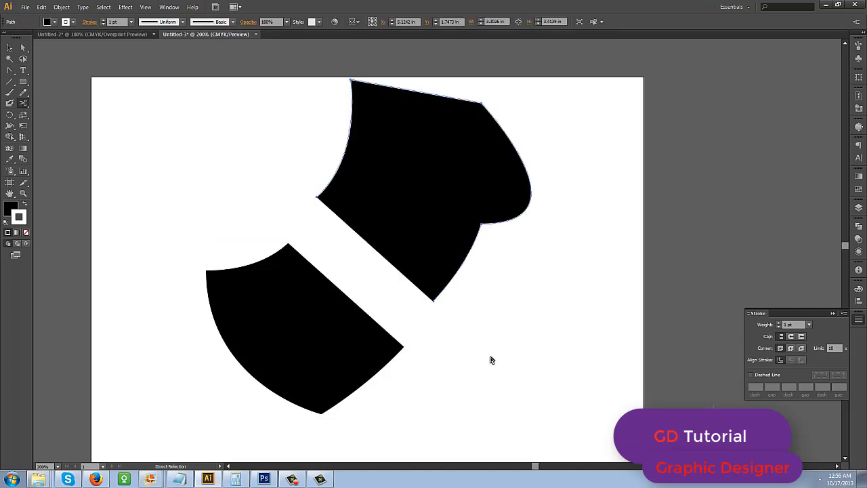
key("ctrl+z")
- Select the overlapping cut endpoints on the lower-right curve and join them
key("q")
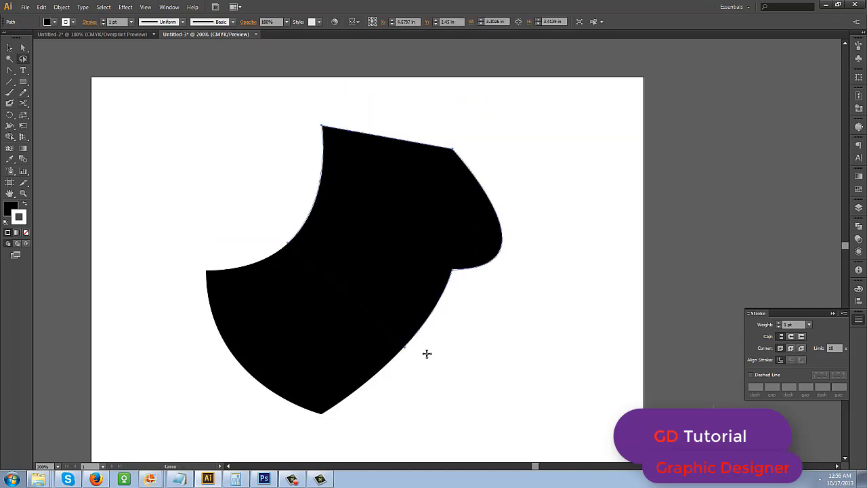
key("a")
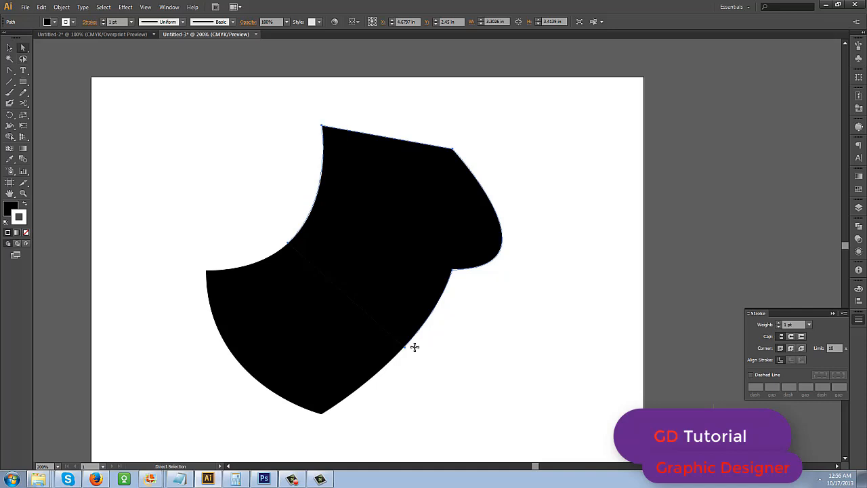
left_click_drag(418, 362, 391, 337)
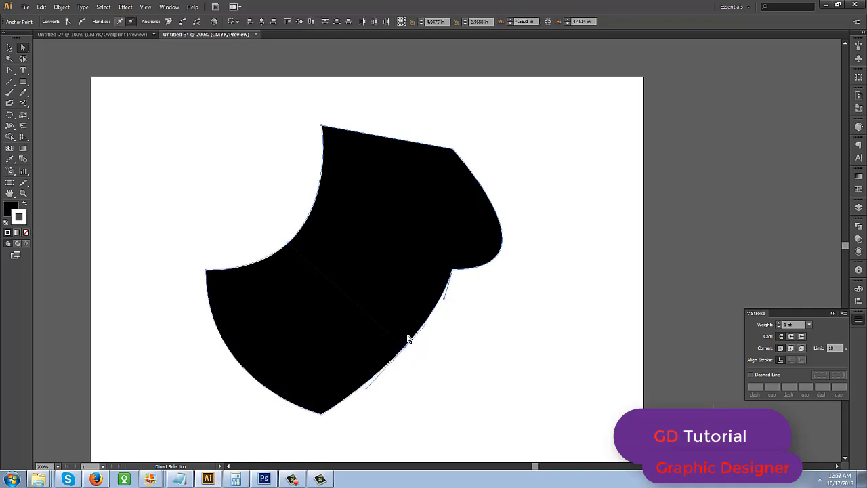
left_click(23, 59)
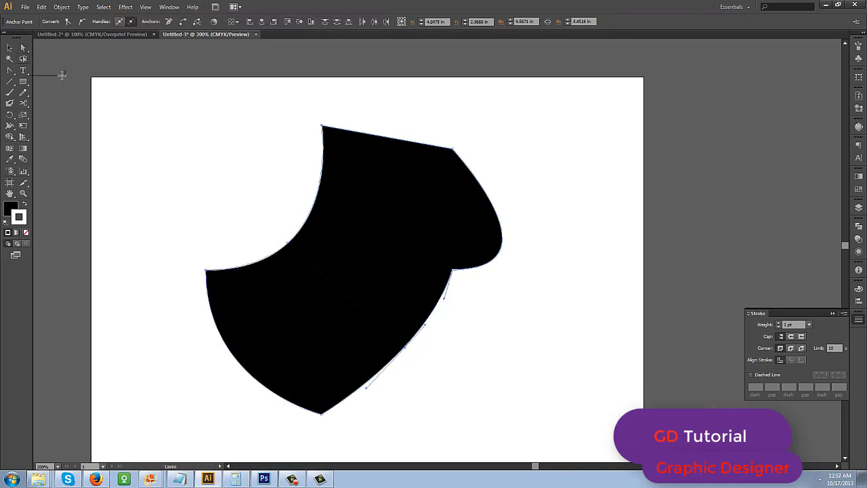
right_click(403, 348)
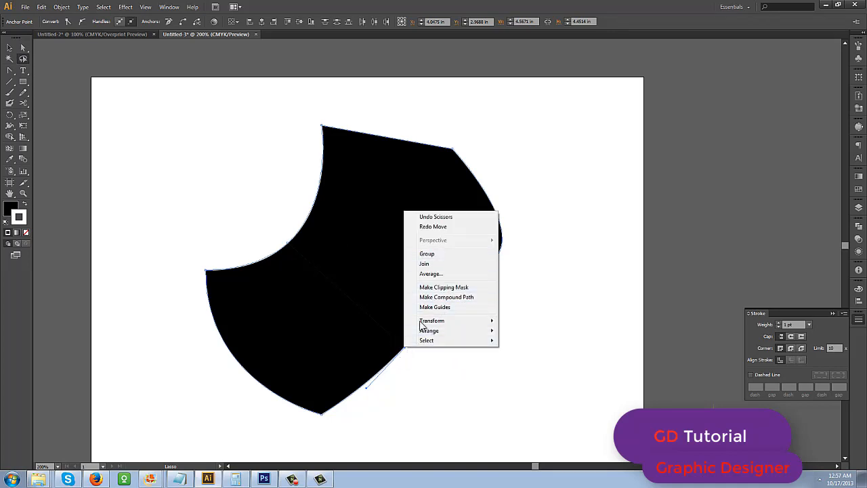
left_click(435, 265)
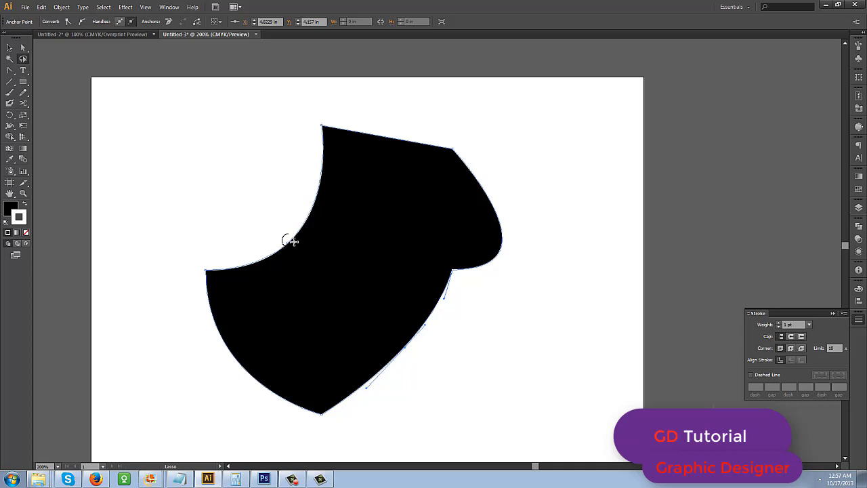
- Lasso the overlapping cut endpoints on the concave left curve and join them
left_click_drag(287, 236, 291, 237)
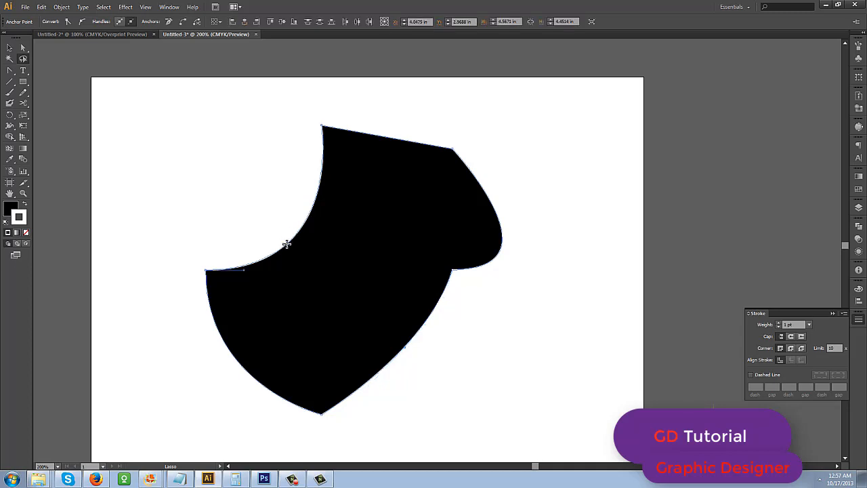
right_click(287, 242)
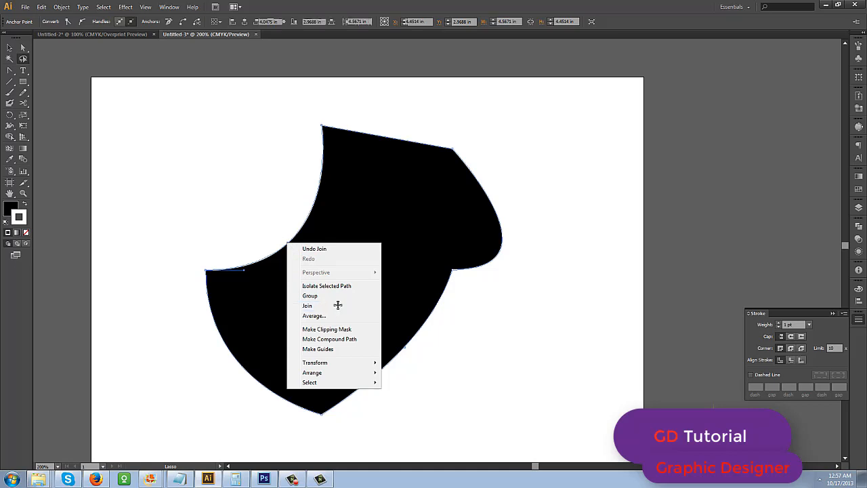
left_click(340, 306)
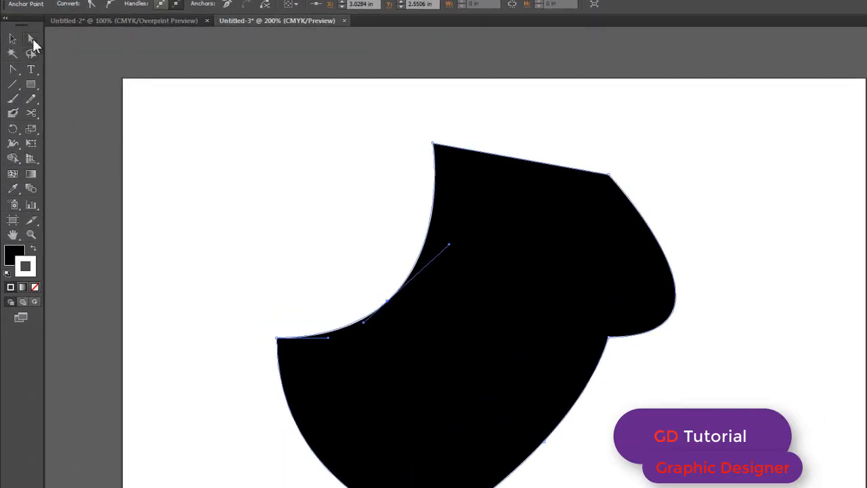
left_click(31, 38)
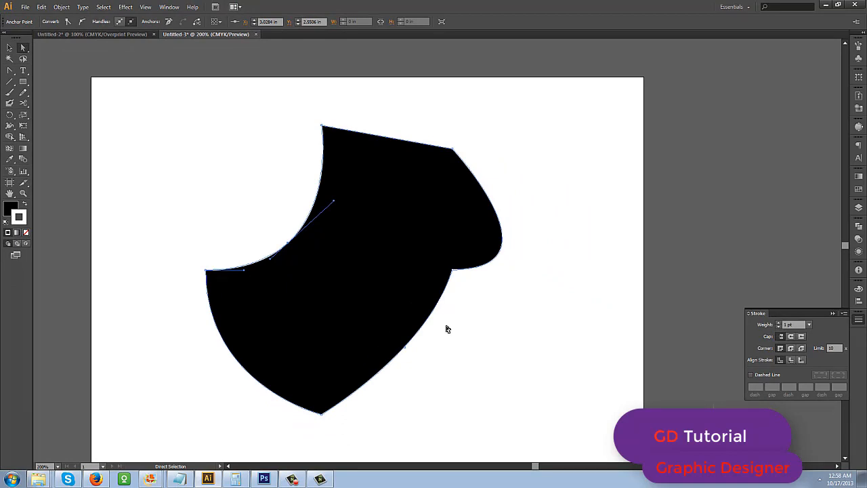
key("plus")
key("minus")
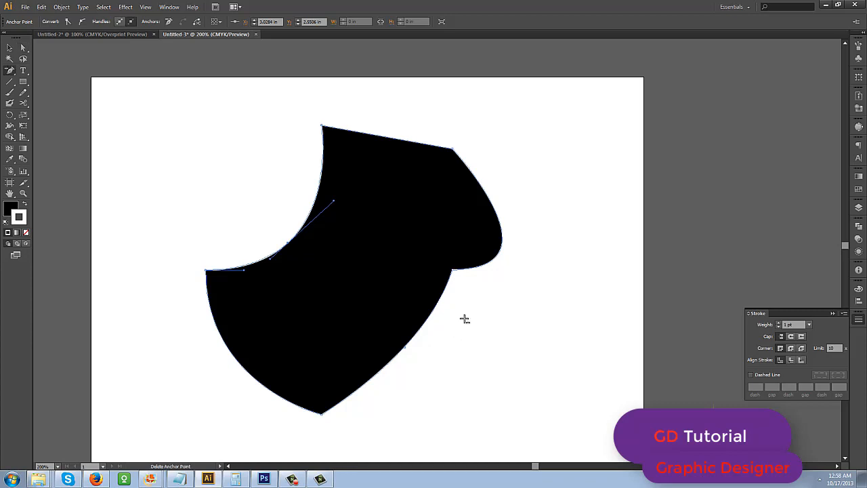
key("plus")
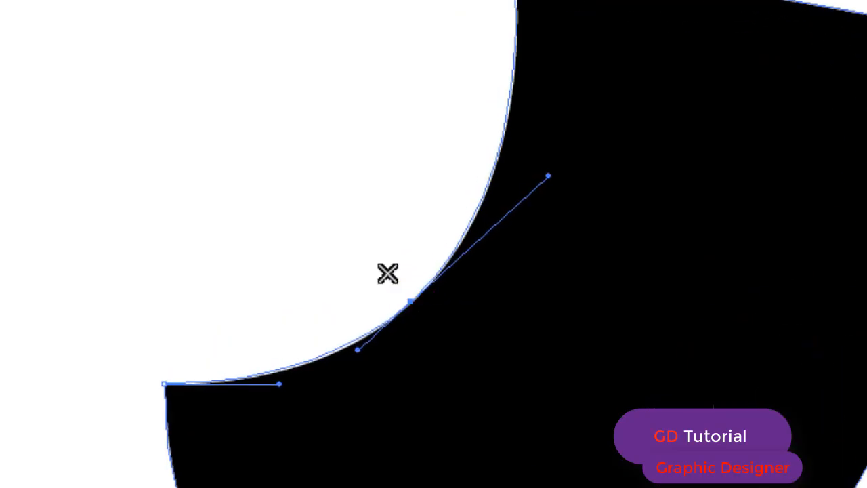
- Try converting the joined anchor on the concave left curve to a corner and pulling its handles out again, and undo both edits
left_click(409, 305, "alt")
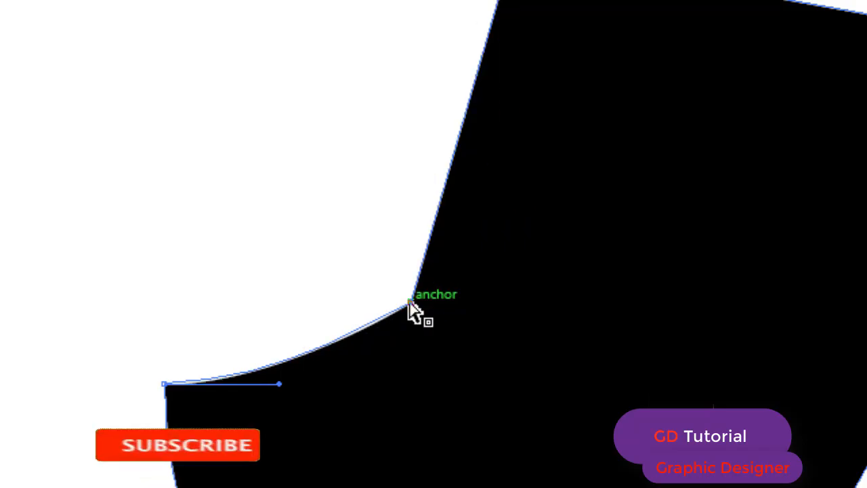
left_click_drag(409, 305, 552, 188)
key("ctrl+z")
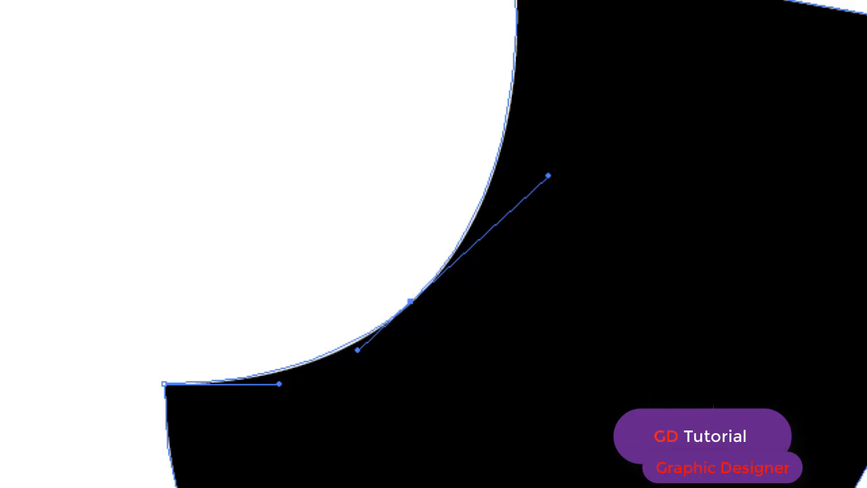
key("ctrl+z")
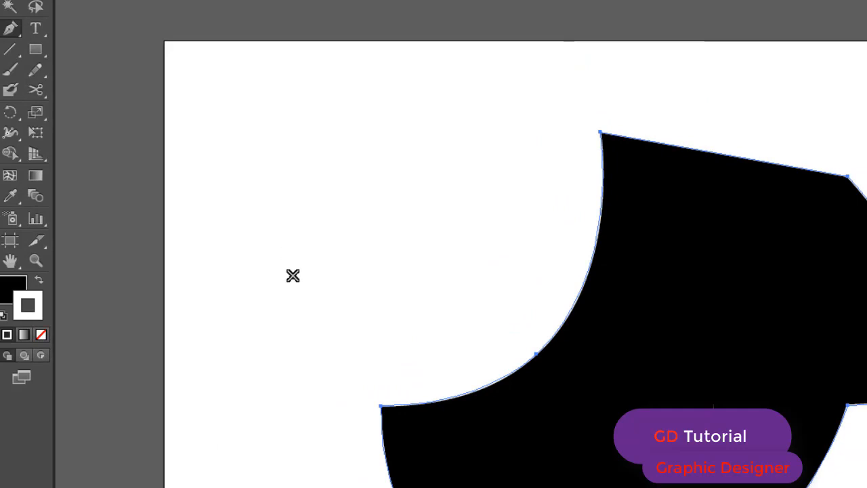
- Deselect the shape and draw a vertical line with the Pen tool in the empty area to its left
left_click(264, 324, "ctrl")
left_click(263, 324)
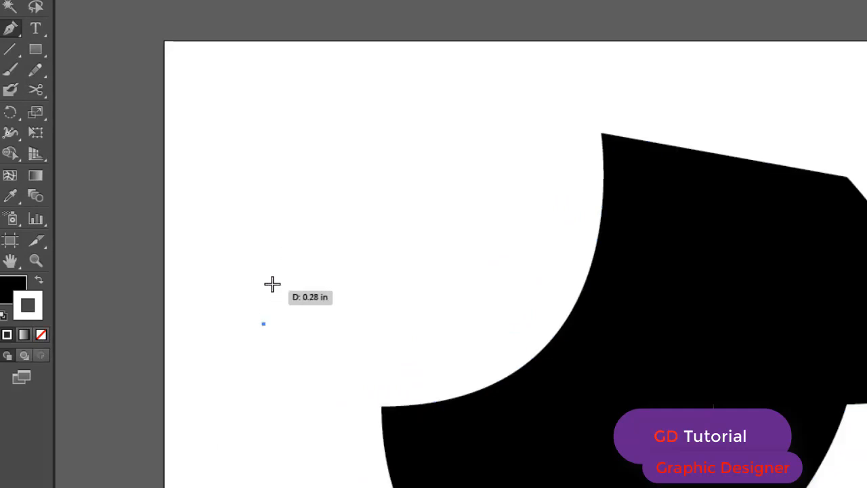
left_click(263, 151)
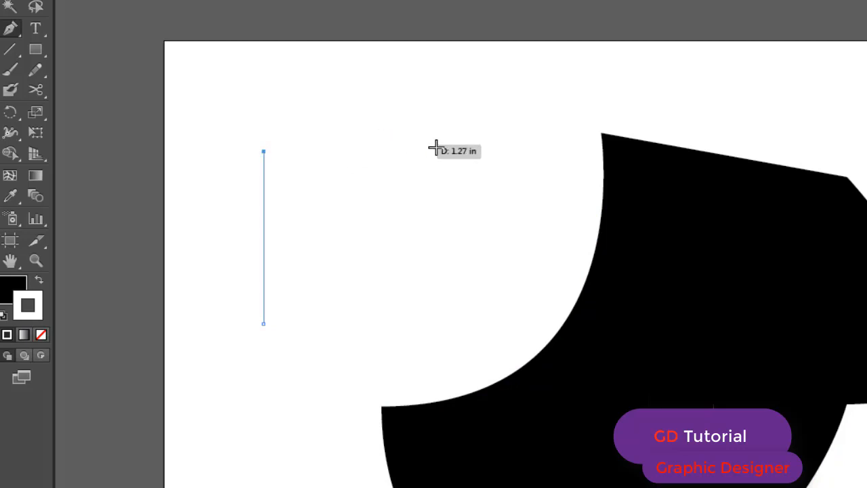
- Extend the vertical line into a closed quarter-round shape, using an upper-right corner anchor with one handle pulled straight down to base level
left_click(460, 152, "ctrl")
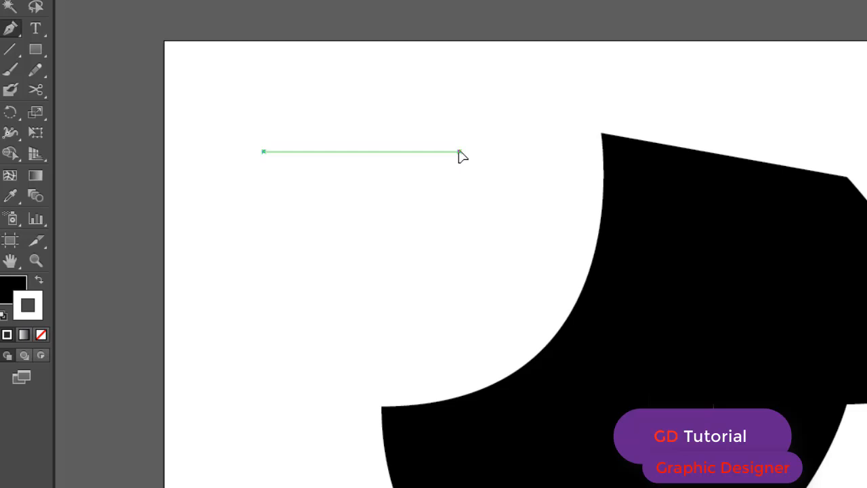
left_click(460, 152)
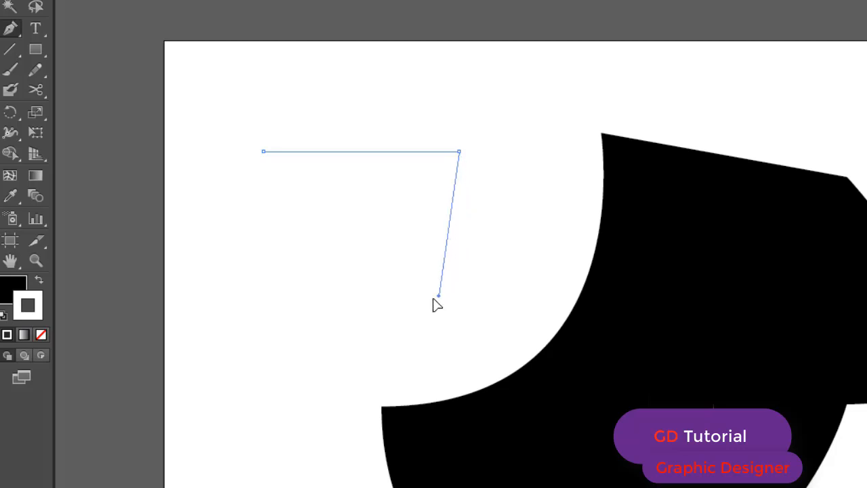
left_click(343, 284)
left_click_drag(333, 281, 469, 289)
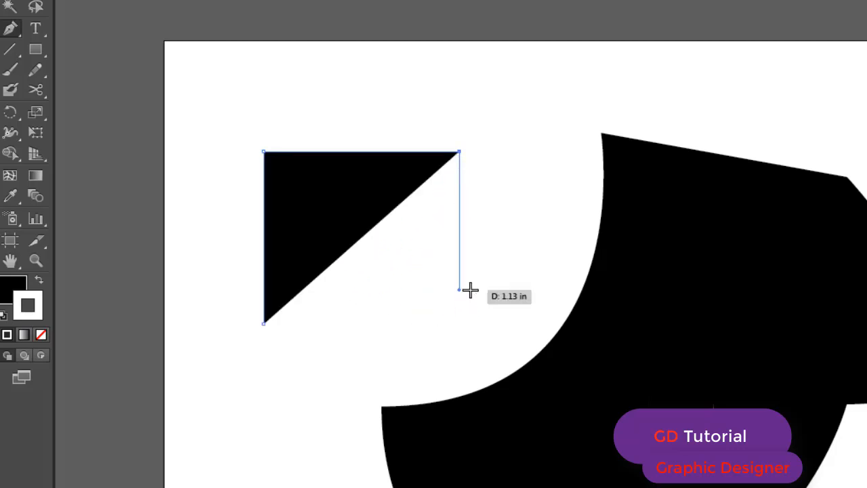
left_click(264, 327)
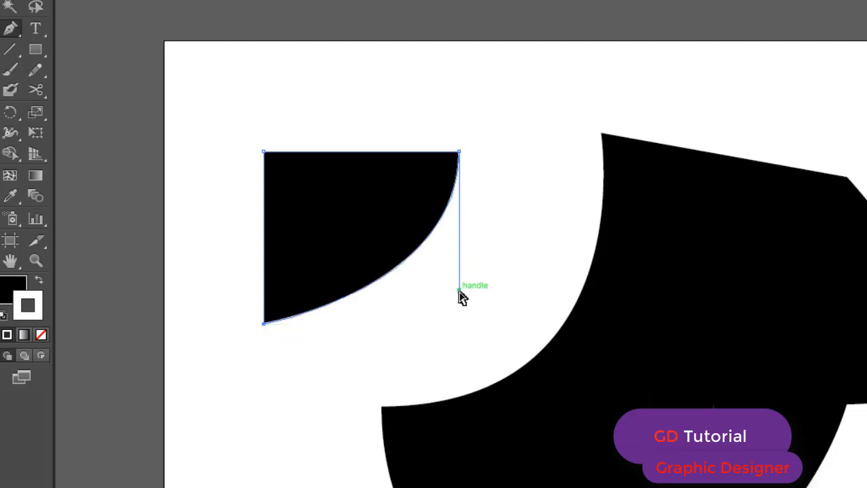
left_click_drag(460, 292, 460, 323)
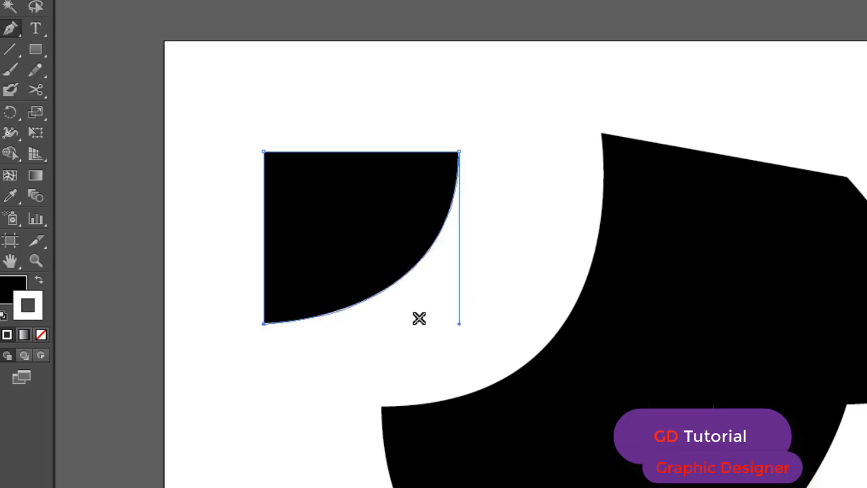
- Undo the quarter-round shape's construction back to its initial vertical line
key("ctrl+z")
key("ctrl+z")
key("ctrl+z")
key("ctrl+z")
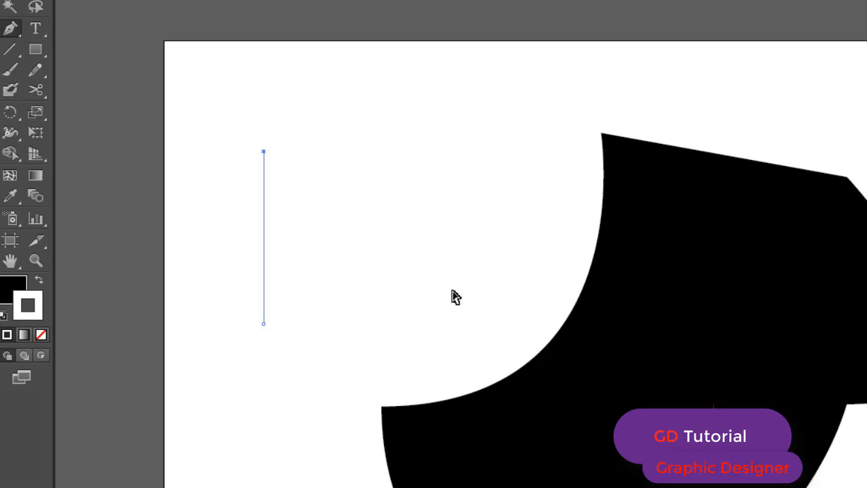
key("ctrl+shift+z")
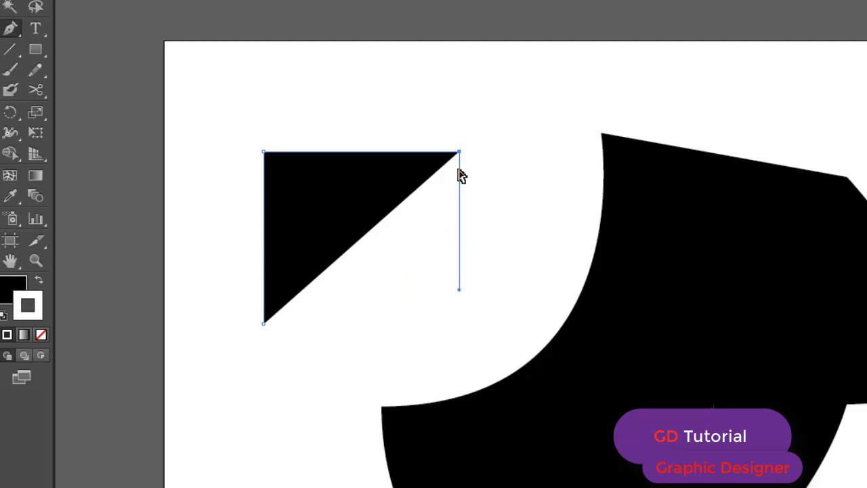
key("ctrl+z")
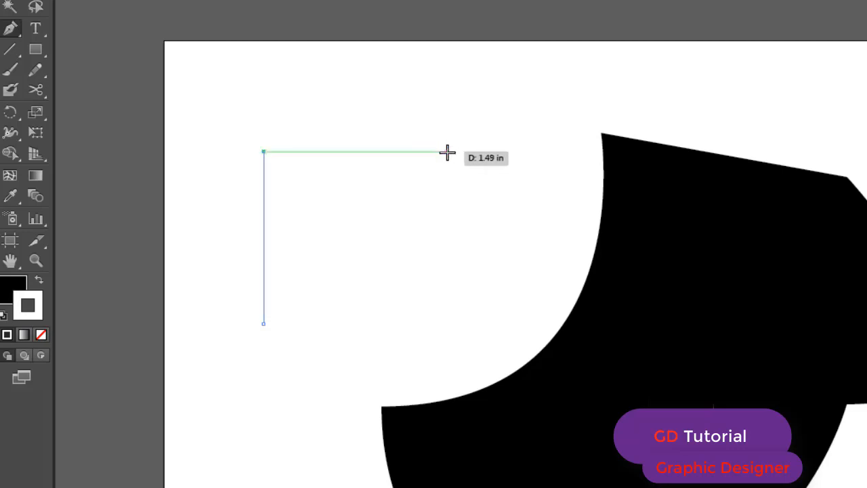
- Try a curved anchor to the right of the line's upper end, undo it and delete the remaining vertical line
left_click_drag(426, 151, 478, 281)
key("ctrl+z")
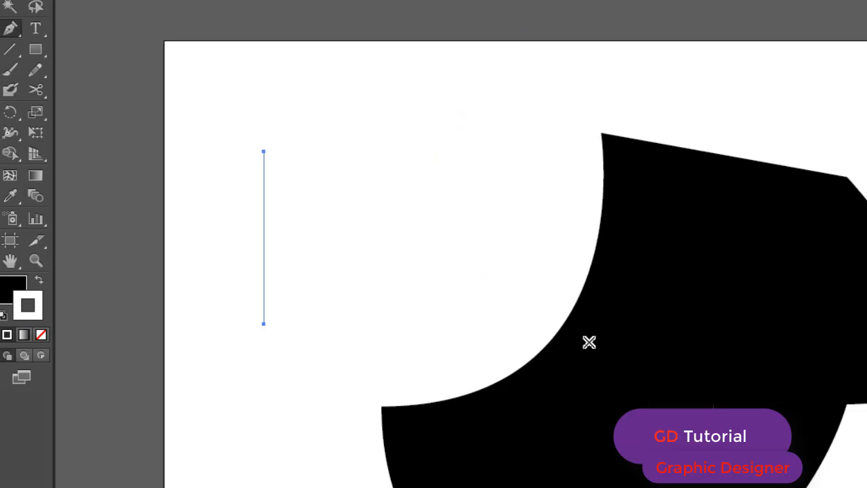
key("Delete")
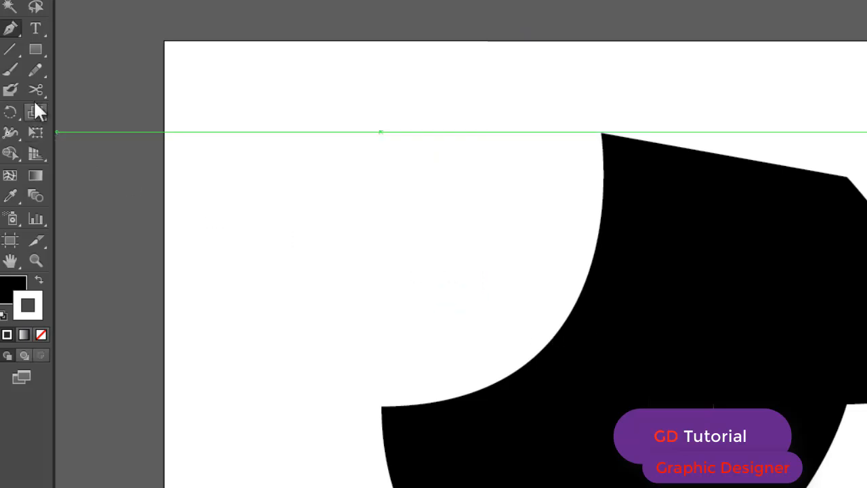
- Try a wavy closed Pencil outline about 1.8 in wide in the empty area left of the black shape and undo it
left_click(36, 70)
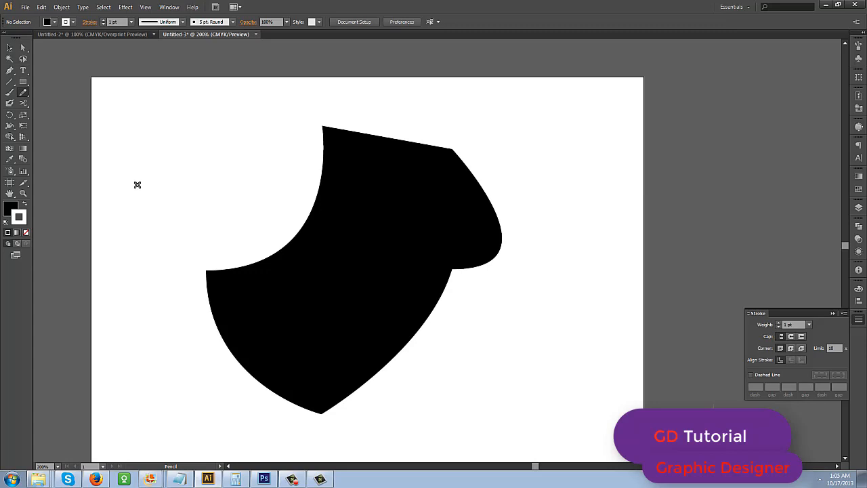
mouse_move(136, 184)
left_mouse_down()
mouse_move(132, 159)
mouse_move(141, 141)
mouse_move(212, 100)
mouse_move(246, 122)
mouse_move(228, 165)
mouse_move(241, 181)
mouse_move(239, 206)
mouse_move(193, 195)
mouse_move(166, 174)
mouse_move(173, 215)
mouse_move(140, 217)
mouse_move(139, 187)
left_mouse_up()
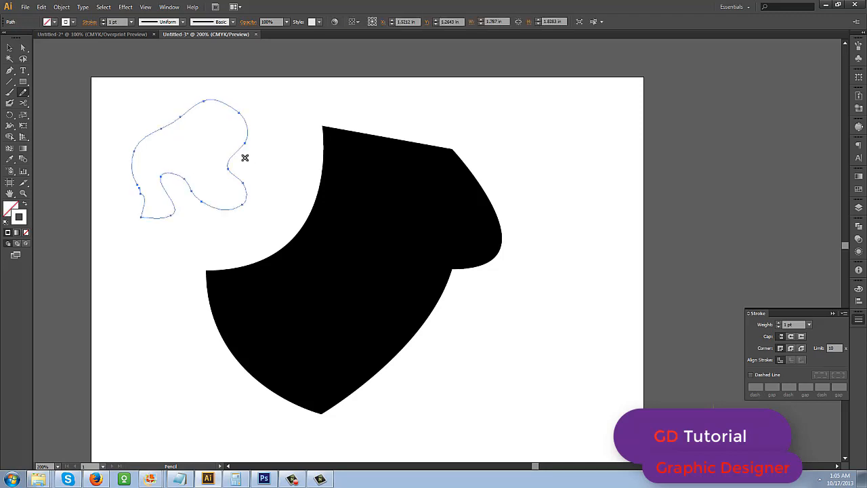
key("ctrl+z")
- Try a notched freehand loop about 2.1 in wide, then a rounder closed one about 1.8 in wide, removing each
mouse_move(132, 145)
left_mouse_down()
mouse_move(172, 103)
mouse_move(237, 118)
mouse_move(259, 144)
mouse_move(265, 173)
mouse_move(245, 228)
mouse_move(201, 238)
mouse_move(152, 227)
mouse_move(137, 181)
mouse_move(168, 161)
mouse_move(138, 157)
mouse_move(132, 146)
mouse_move(183, 134)
left_mouse_up()
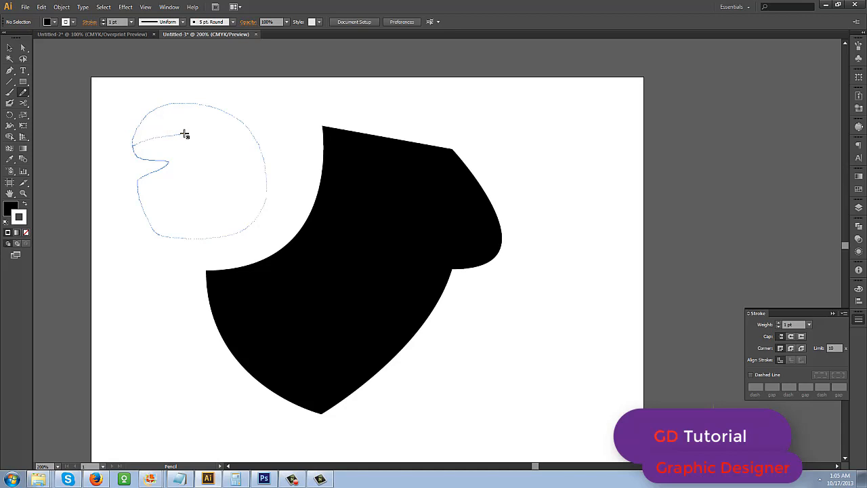
left_click_drag(185, 135, 184, 134)
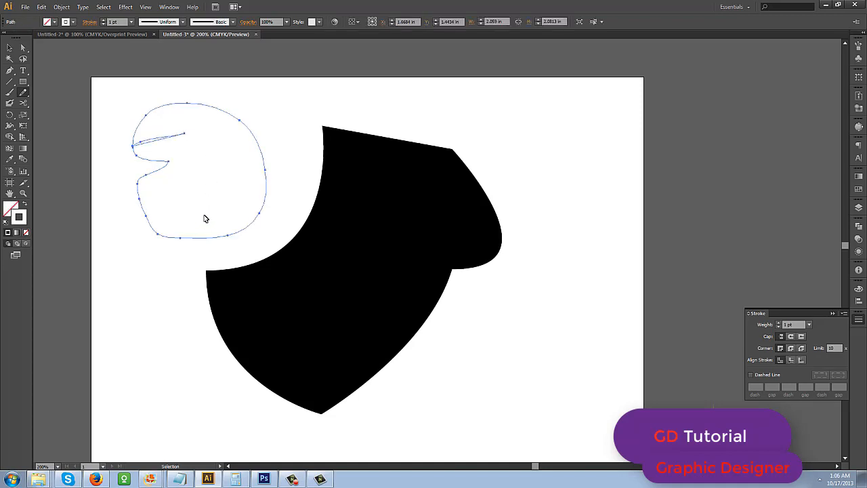
key("ctrl+z")
mouse_move(110, 164)
left_mouse_down()
mouse_move(143, 113)
mouse_move(197, 123)
mouse_move(227, 169)
mouse_move(205, 229)
mouse_move(147, 241)
mouse_move(120, 233)
mouse_move(113, 184)
left_mouse_up()
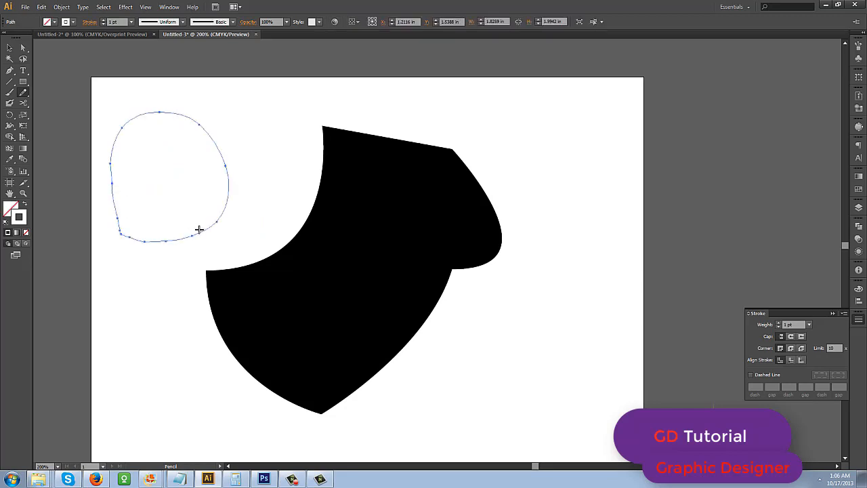
key("Delete")
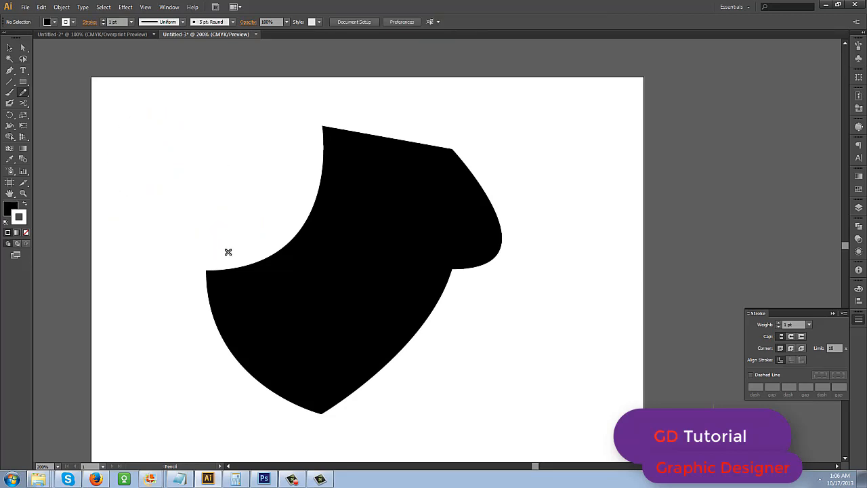
- Open the Pencil tool options, turn Edit selected paths off and back on, and accept the settings
double_click(22, 92)
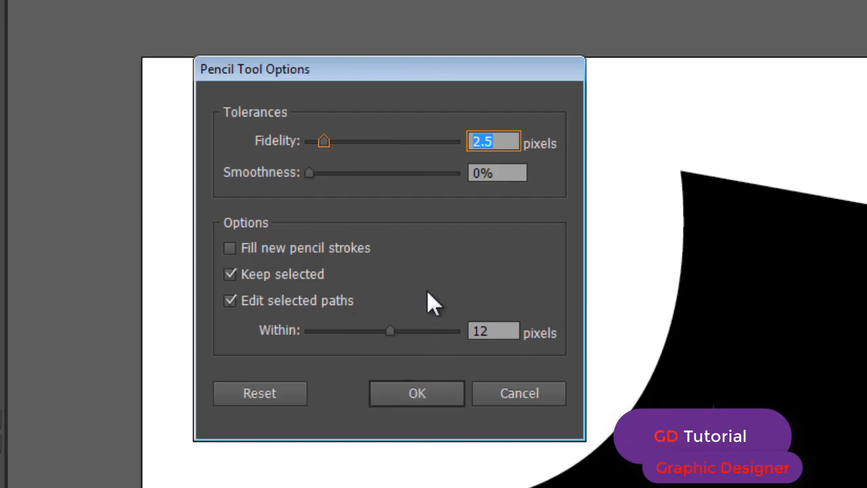
left_click(248, 300)
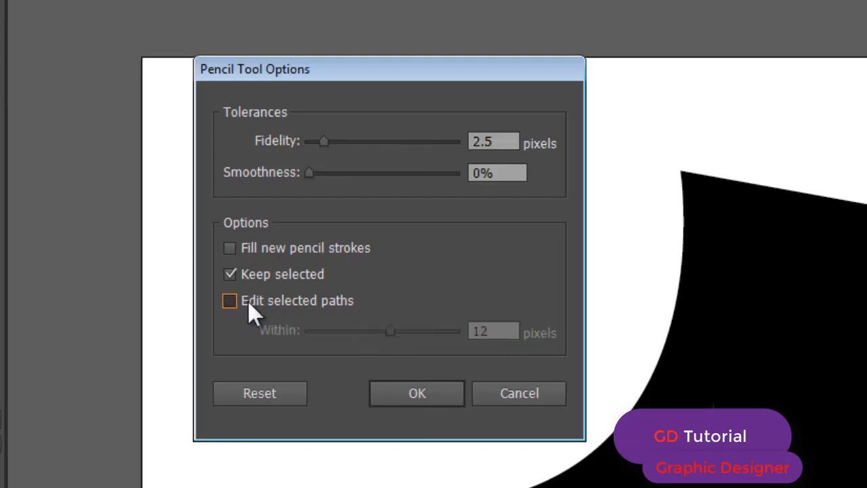
left_click(248, 301)
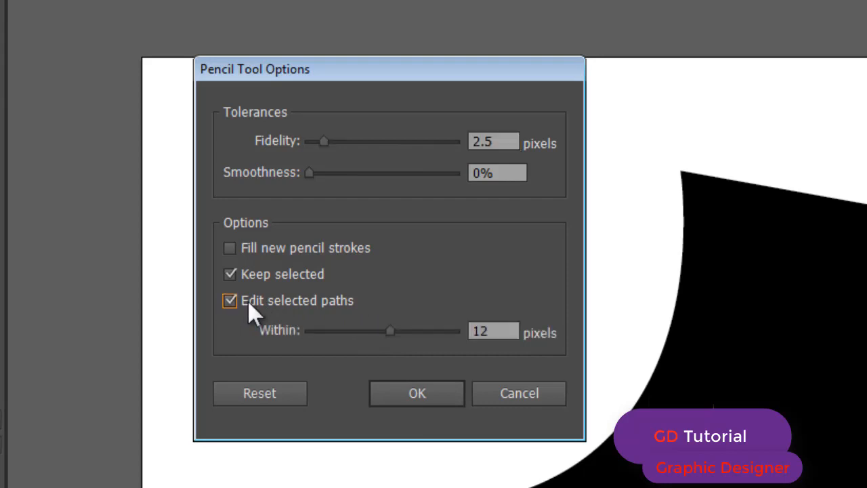
left_click(450, 398)
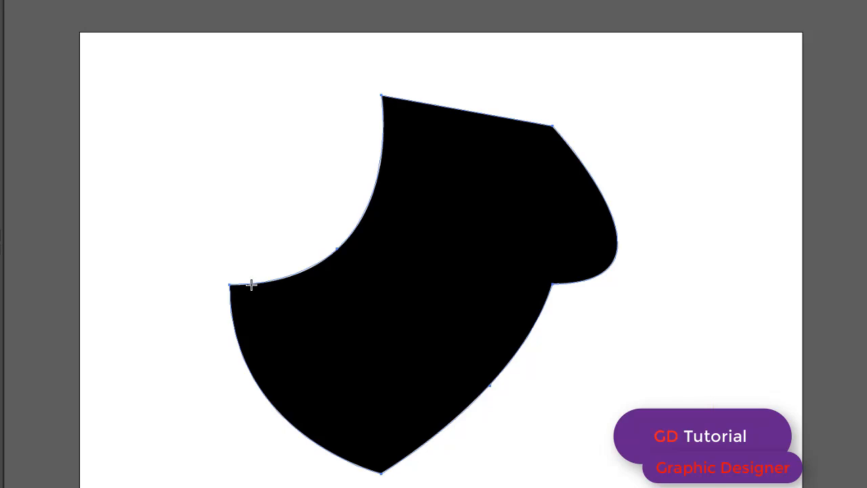
- Redraw the black shape's concave upper-left edge as a wavy curve with the Pencil tool, starting and ending on the path
mouse_move(251, 285)
left_mouse_down()
mouse_move(338, 287)
mouse_move(364, 263)
mouse_move(368, 232)
mouse_move(353, 157)
mouse_move(384, 120)
left_mouse_up()
left_click_drag(383, 121, 383, 120)
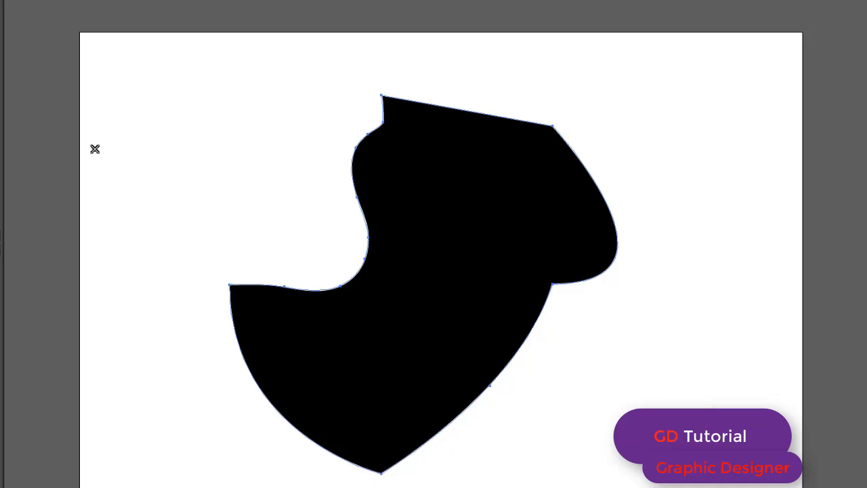
- Set the Pencil tool's smoothness to 58% and redraw the shape's lower-right edge with a jagged freehand stroke
key("Return")
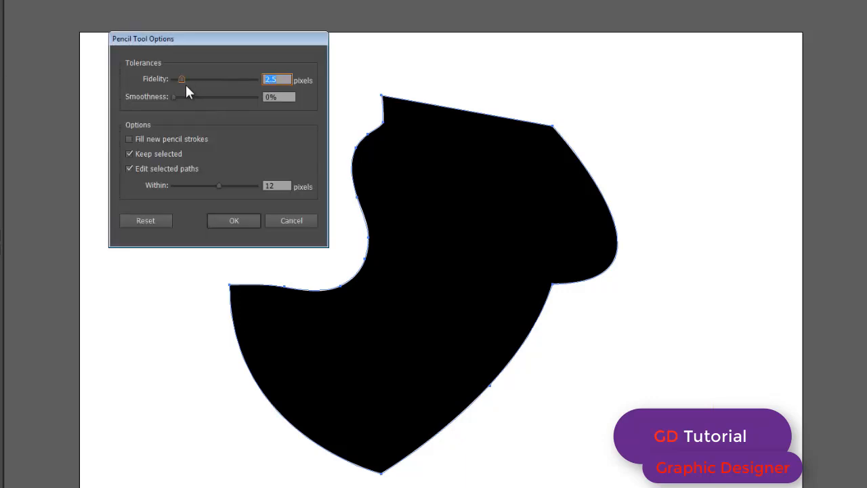
left_click_drag(184, 96, 224, 99)
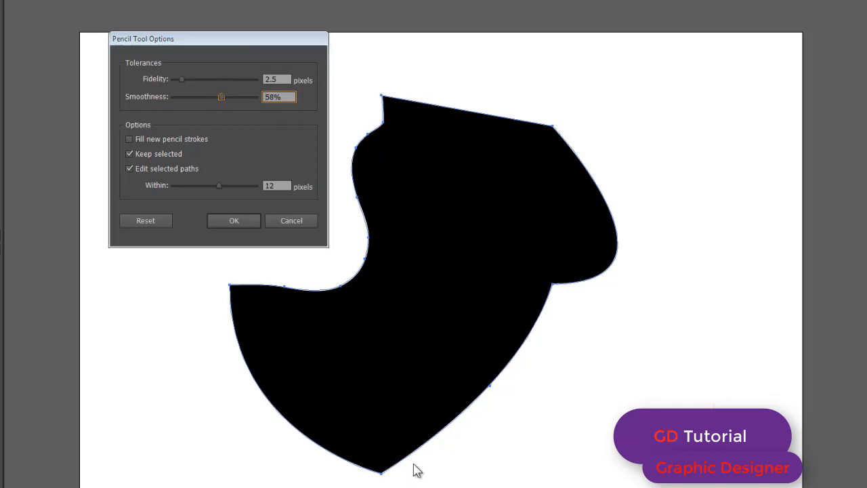
left_click(232, 221)
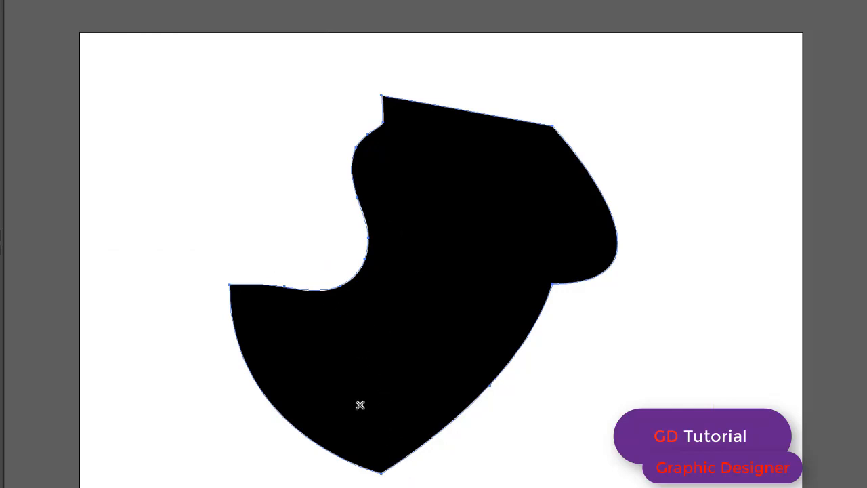
mouse_move(384, 470)
left_mouse_down()
mouse_move(495, 382)
mouse_move(527, 328)
mouse_move(538, 324)
left_mouse_up()
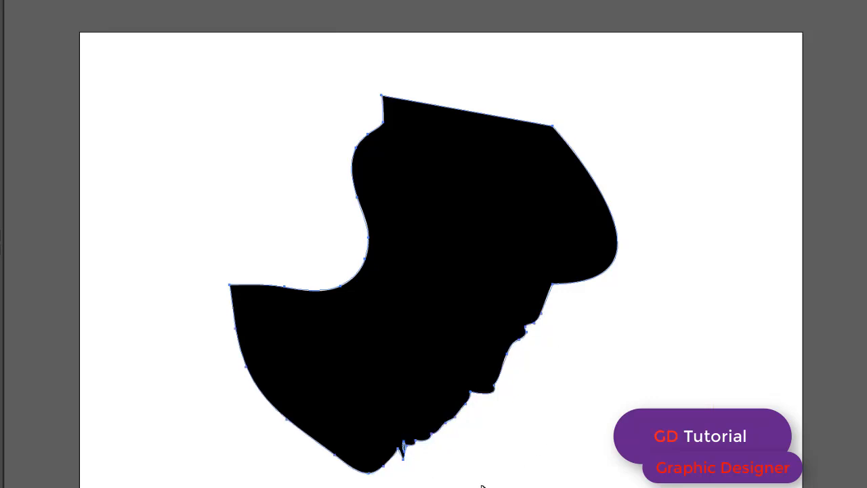
- Reselect the shape, smooth its jagged lower-right edge with Pencil strokes, round the inner corner toward the right bulge, and deselect it
left_click(400, 473)
left_click(358, 436)
key("n")
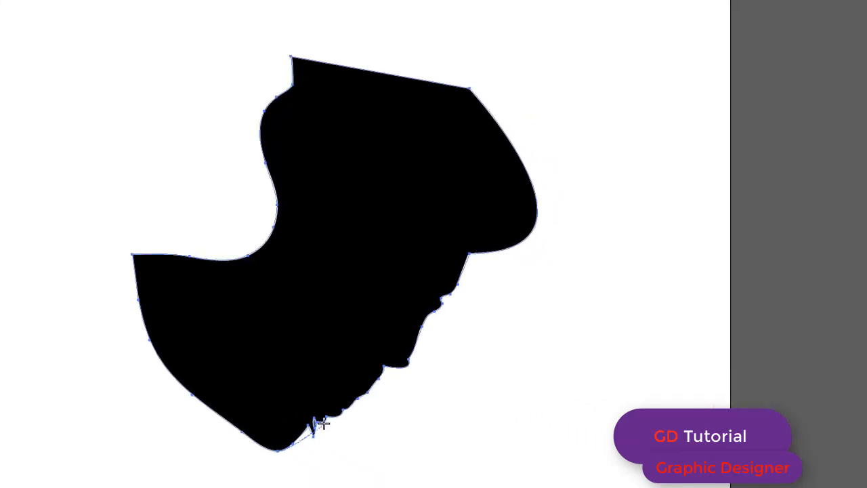
left_click_drag(323, 423, 435, 282)
left_click_drag(236, 213, 294, 180)
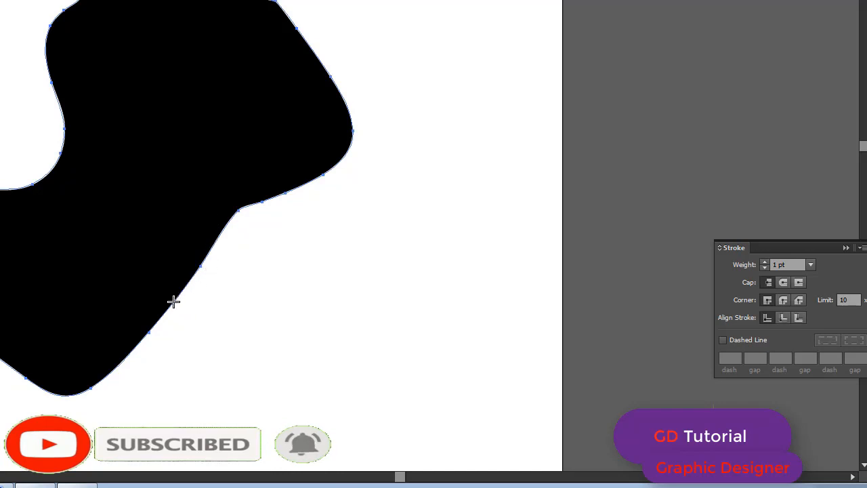
mouse_move(182, 296)
left_mouse_down()
mouse_move(208, 218)
mouse_move(230, 195)
mouse_move(345, 158)
mouse_move(362, 120)
left_mouse_up()
key("v")
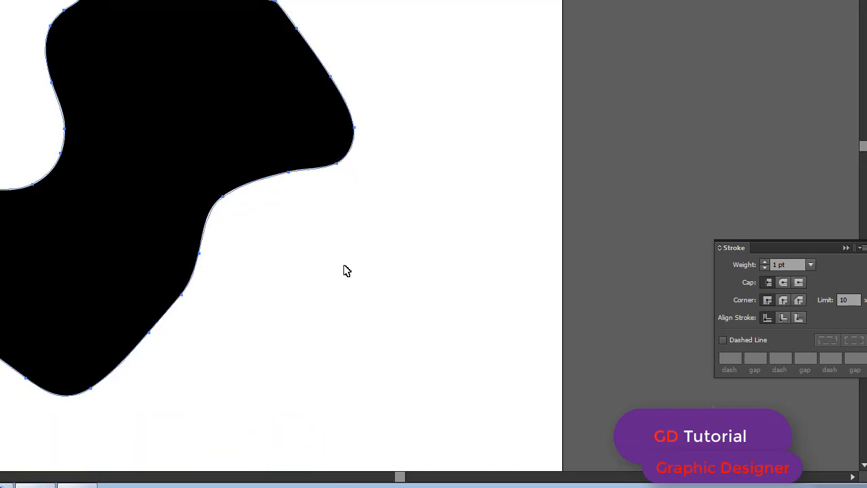
left_click(341, 281)
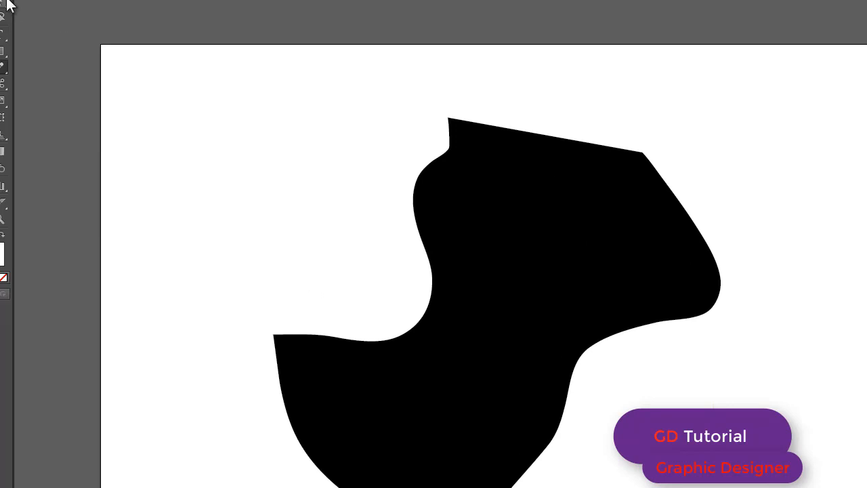
- Select the whole shape with the Direct Selection tool to examine its anchor points, then deselect it
left_click(8, 2)
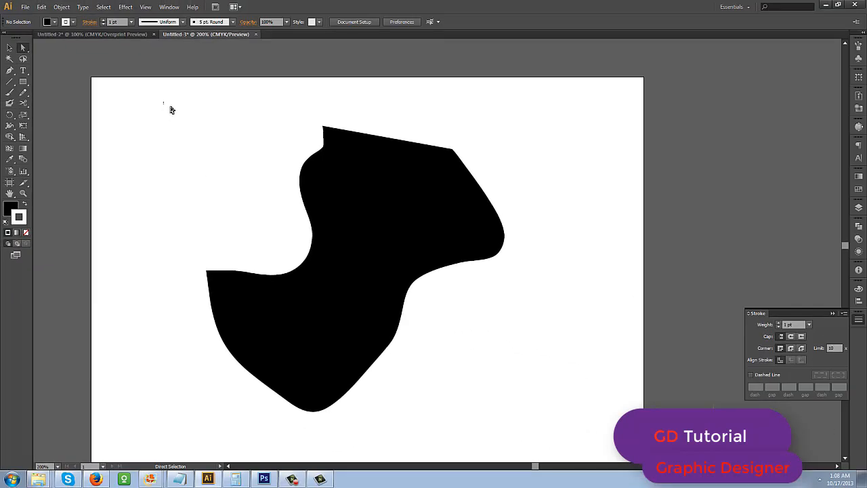
left_click_drag(166, 104, 562, 405)
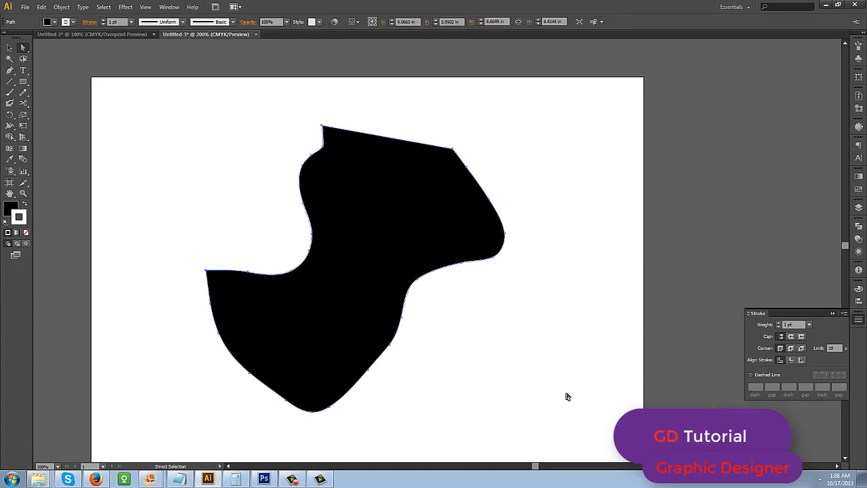
left_click(566, 396)
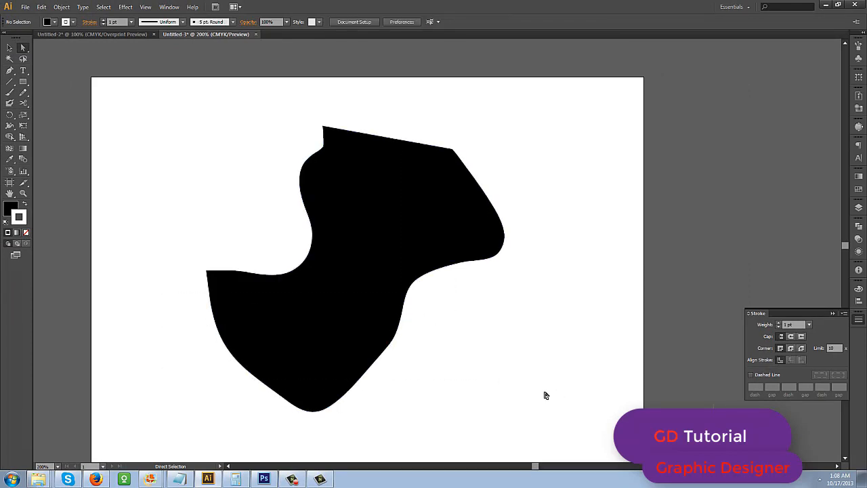